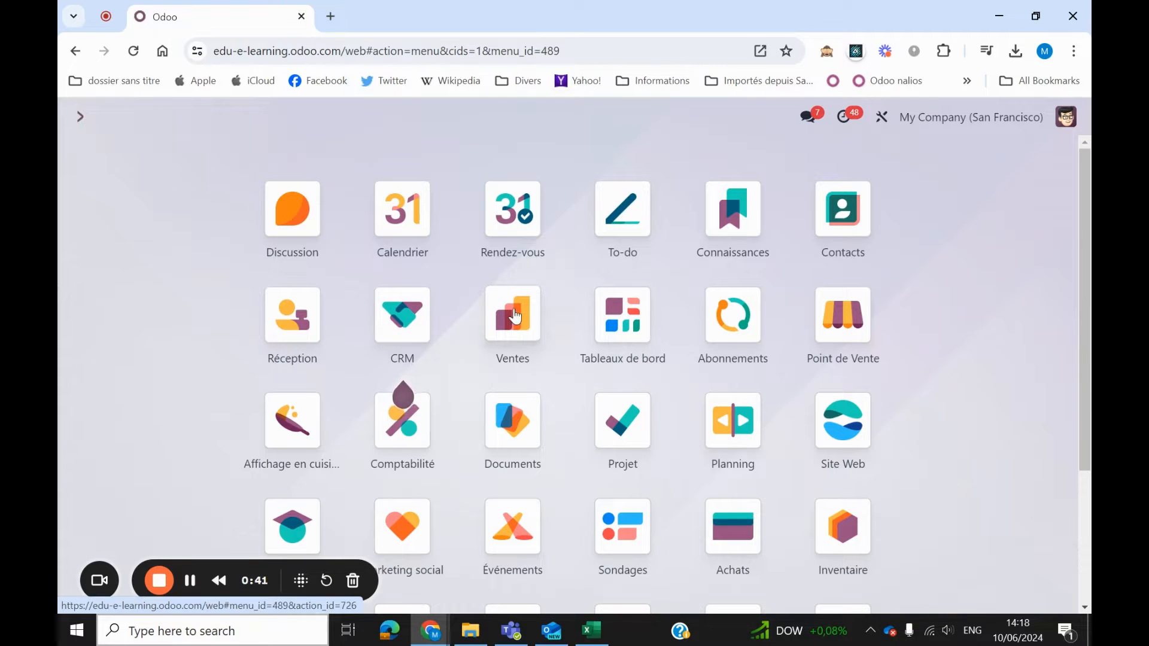
# Find and open the Inventory configuration list of operation types (Types d'opérations).
pyautogui.write('types')
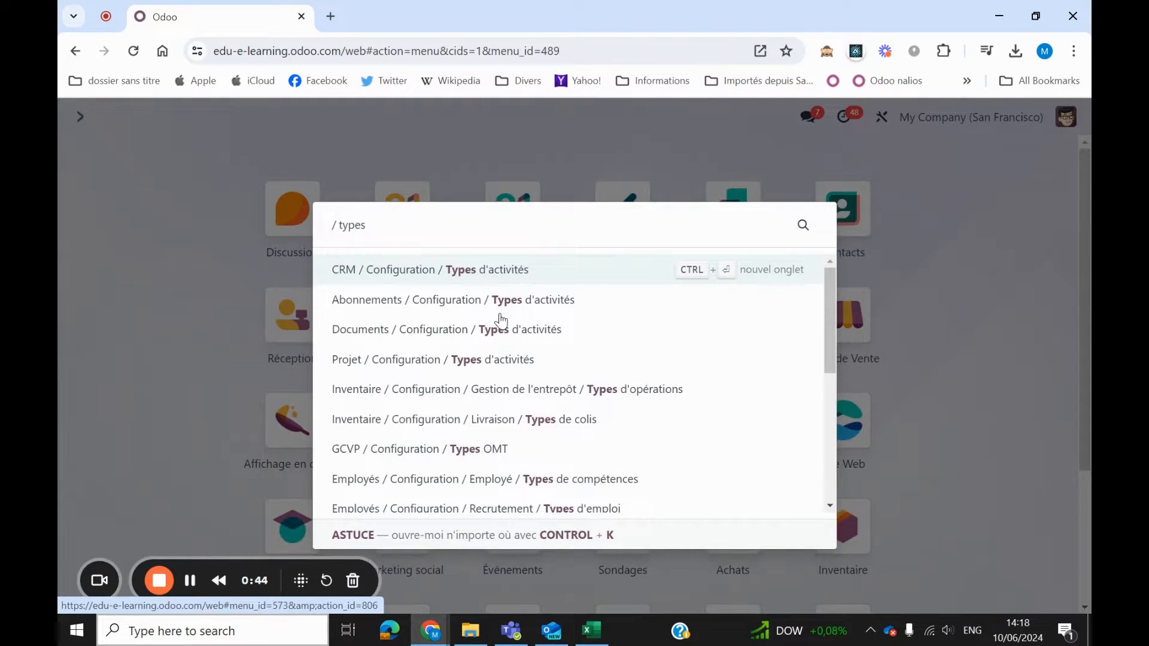
pyautogui.write(" d'opé")
pyautogui.press('Return')
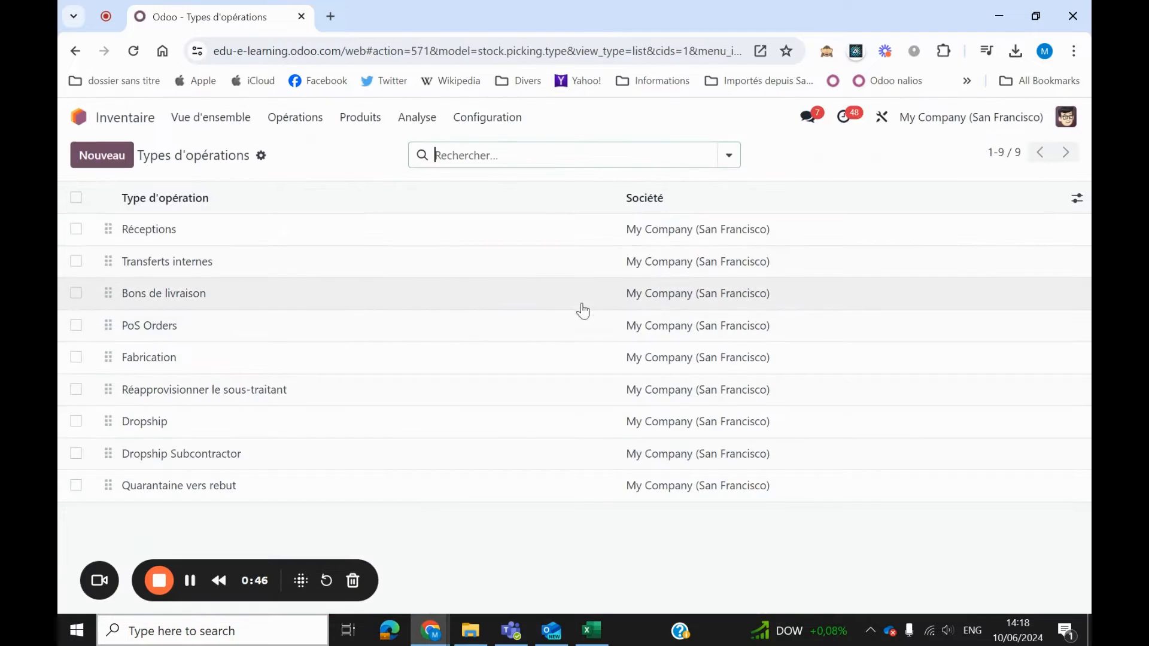
pyautogui.click(519, 122)
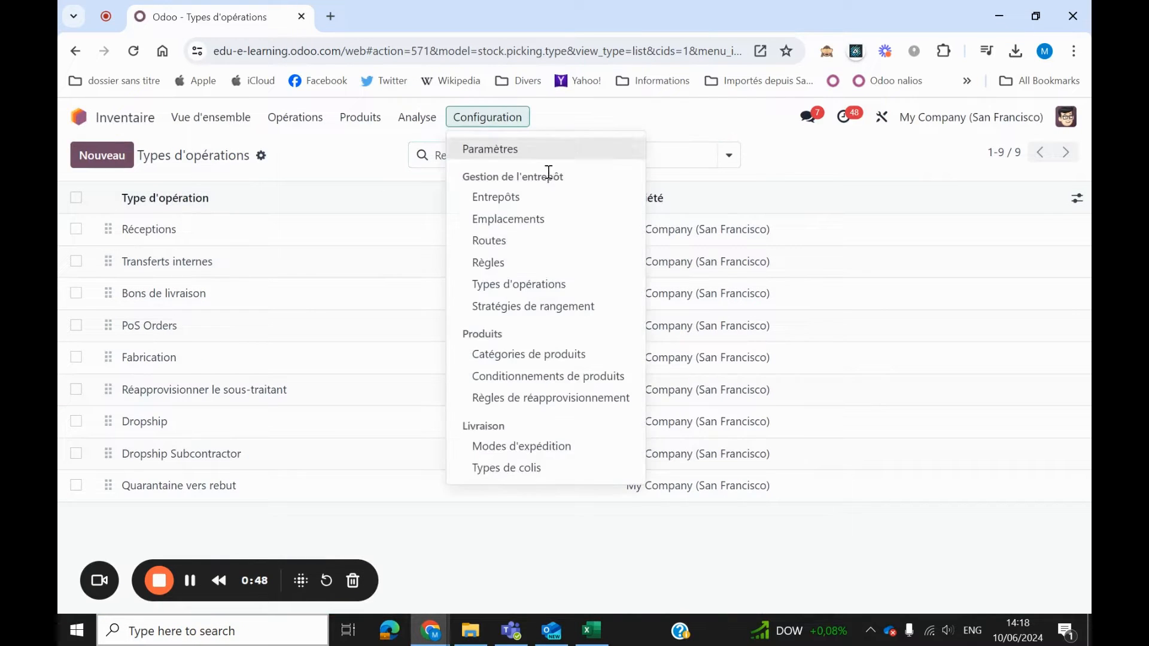
pyautogui.click(390, 525)
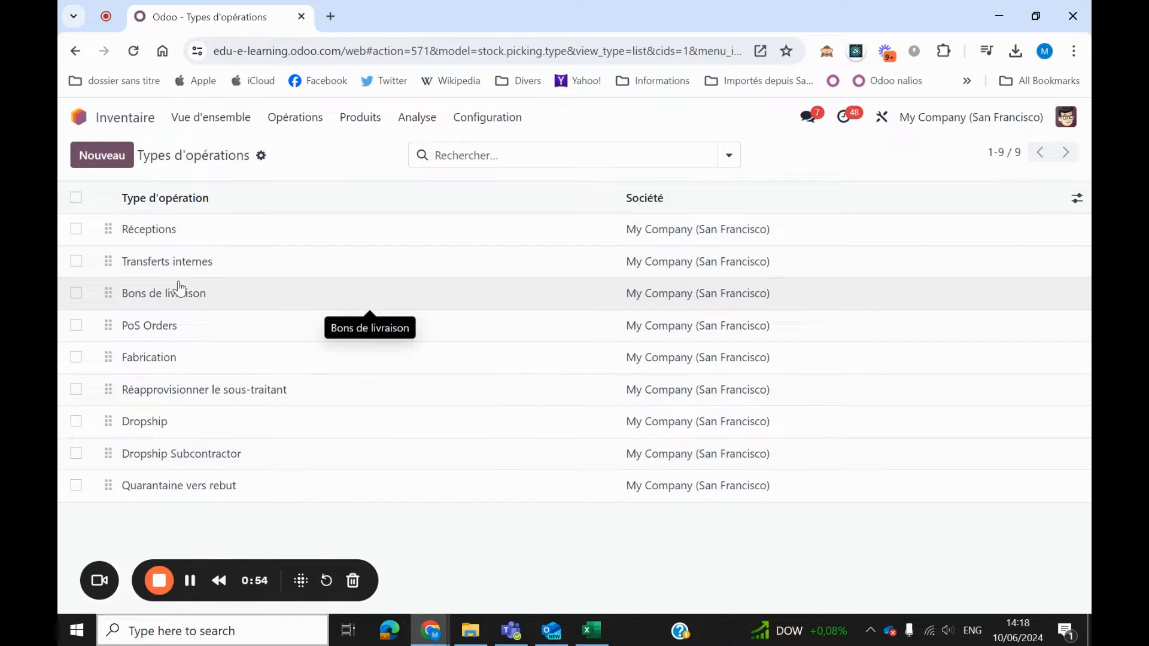
# Open the Bons de livraison operation type and show its hardware (Matériel) print settings.
pyautogui.click(192, 295)
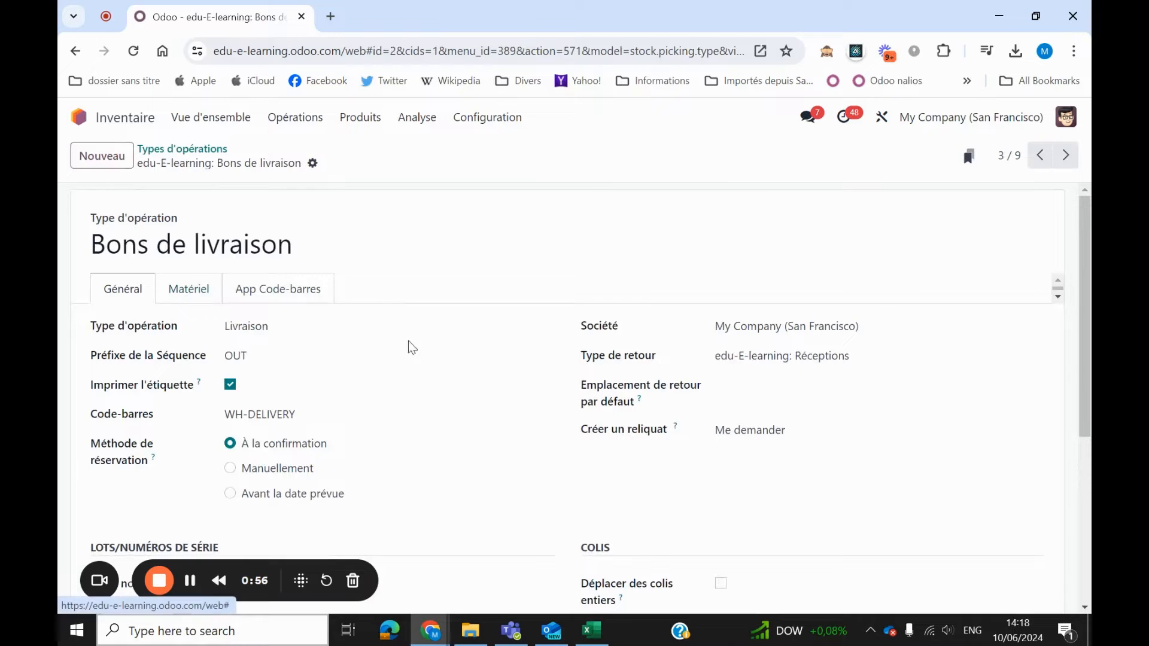
pyautogui.click(204, 289)
pyautogui.scroll(-1, 332, 360)
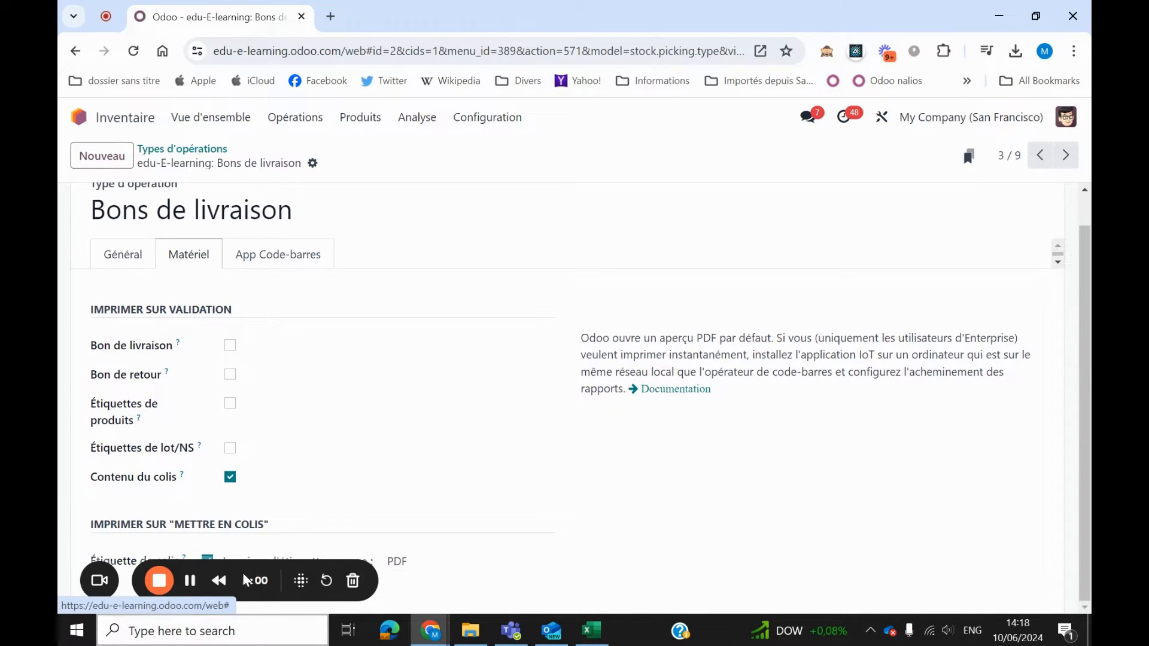
pyautogui.moveTo(246, 577); pyautogui.dragTo(950, 214)
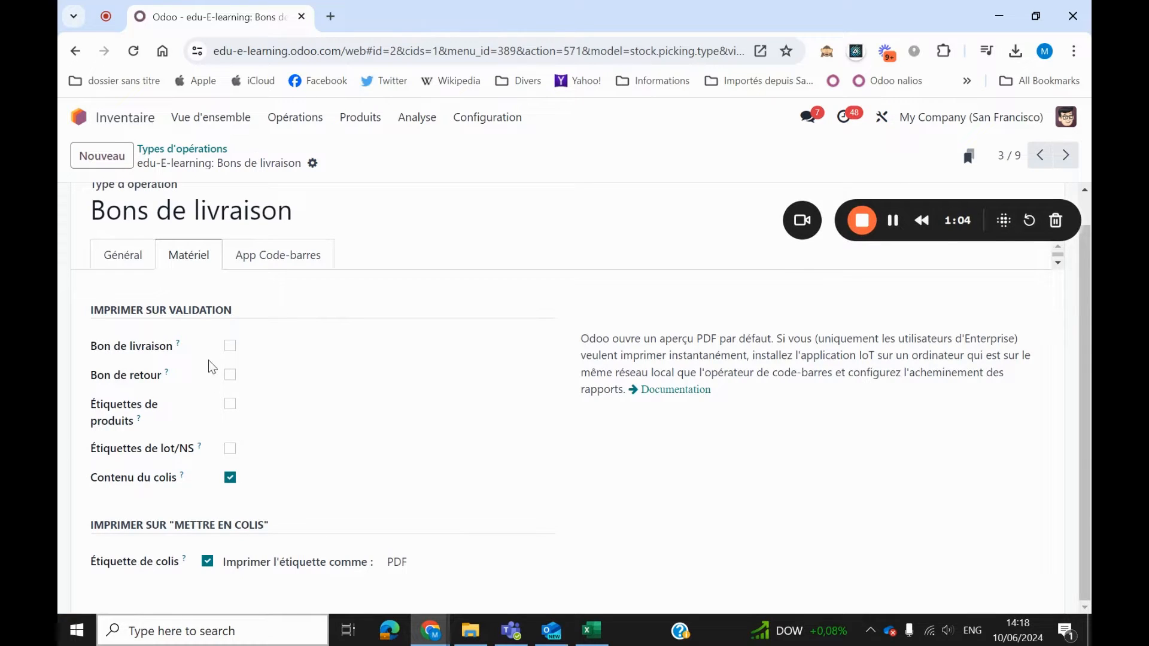
# Review the options for printing on validation and the package label option for printing on "Mettre en colis".
pyautogui.moveTo(170, 310); pyautogui.dragTo(234, 307)
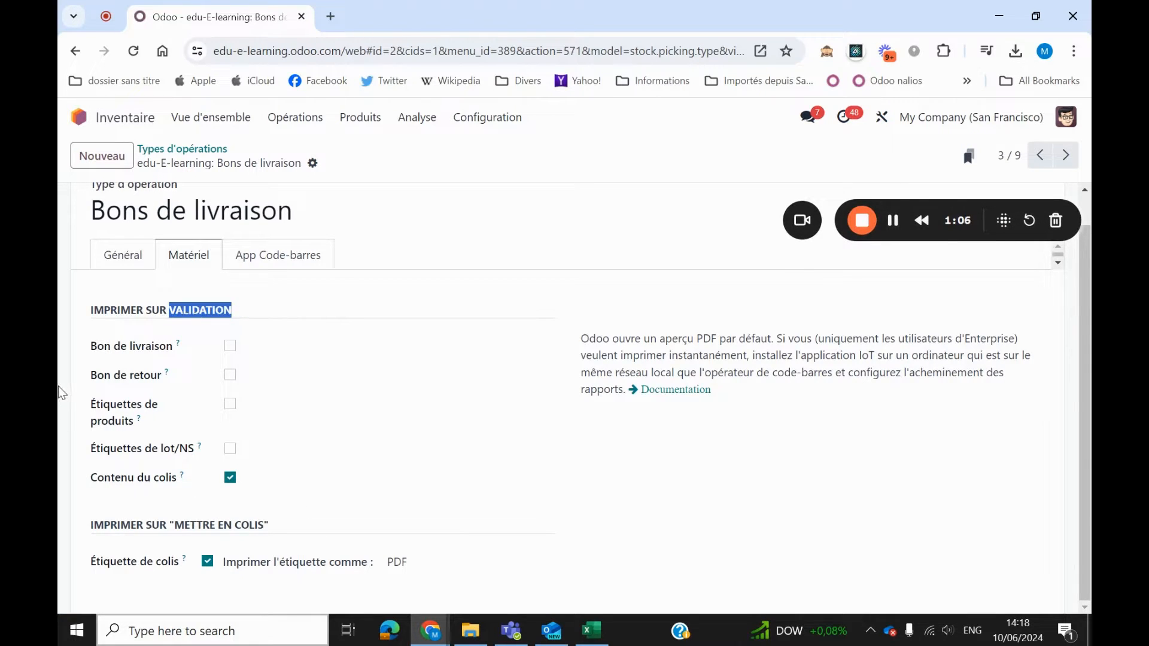
pyautogui.click(71, 365)
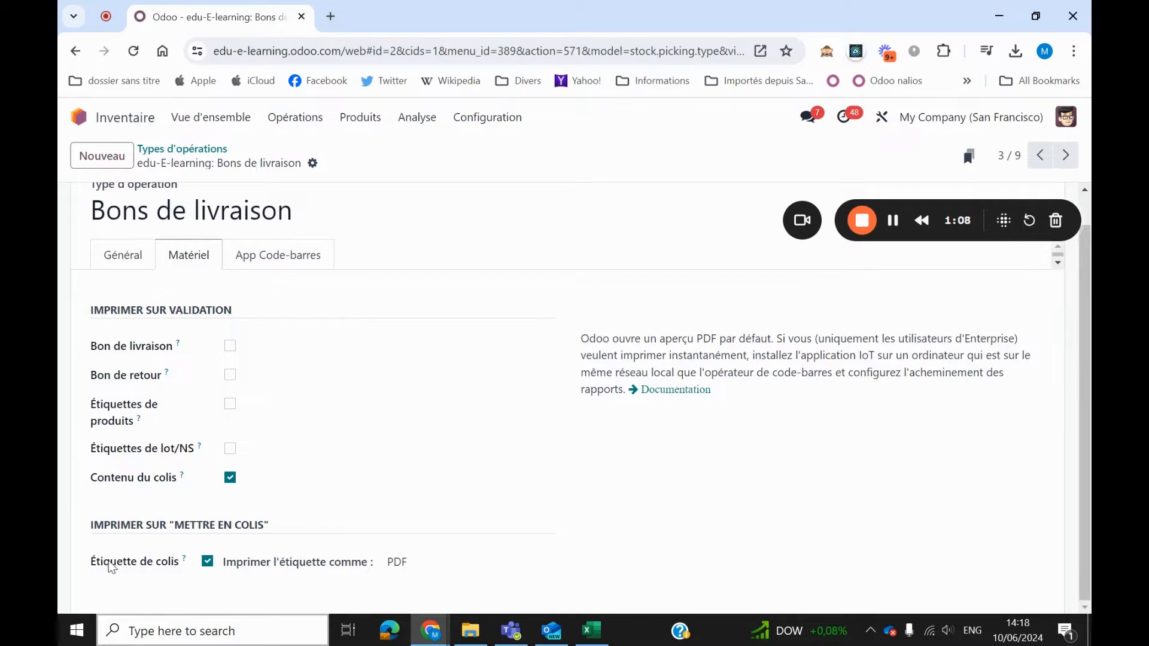
pyautogui.moveTo(91, 561); pyautogui.dragTo(180, 552)
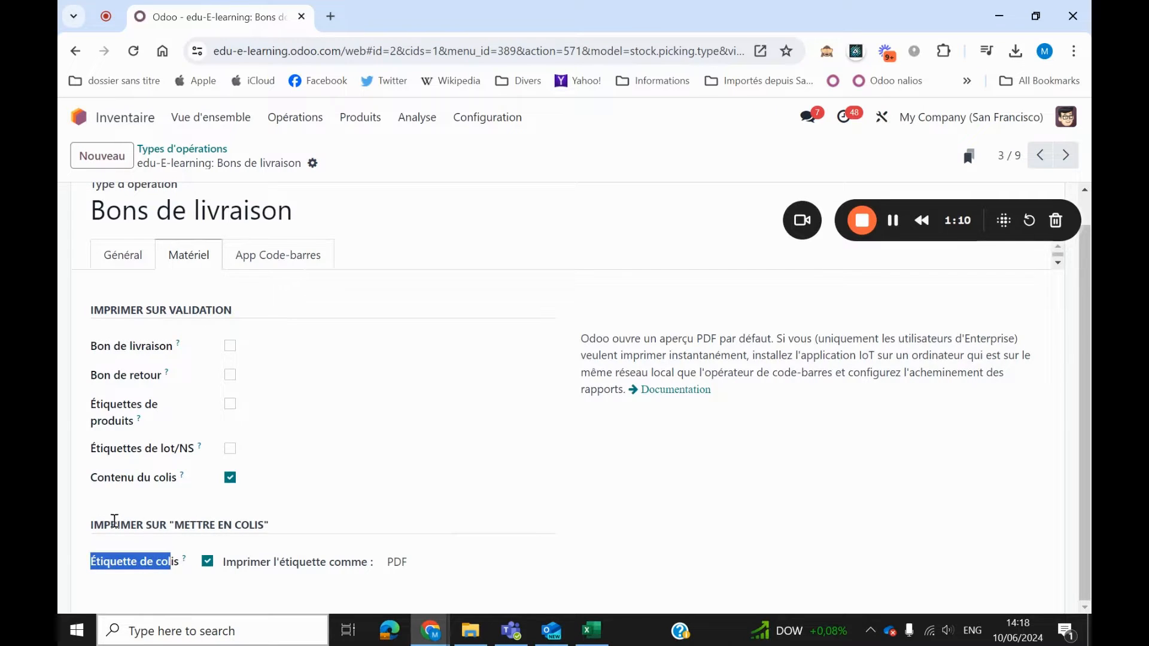
pyautogui.moveTo(111, 522); pyautogui.dragTo(283, 521)
pyautogui.click(180, 526)
pyautogui.moveTo(180, 526); pyautogui.dragTo(286, 522)
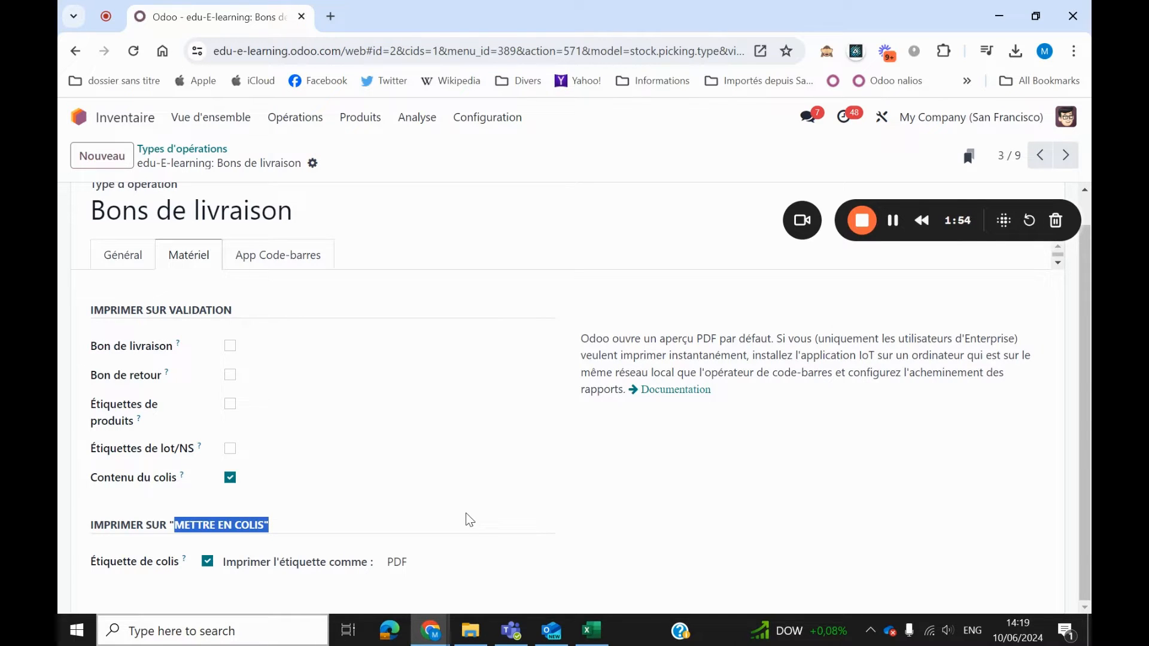
pyautogui.click(347, 512)
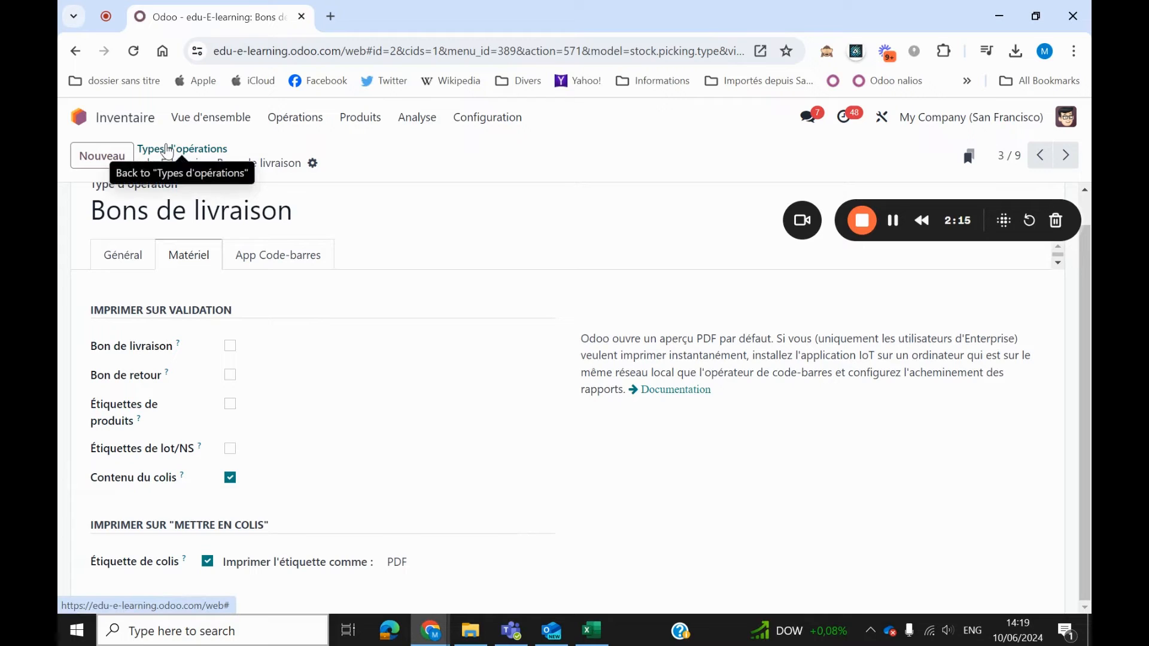
# Leave the operation type settings and create a new sales quotation for the customer Deco Addict.
pyautogui.moveTo(899, 220); pyautogui.dragTo(255, 473)
pyautogui.click(147, 148)
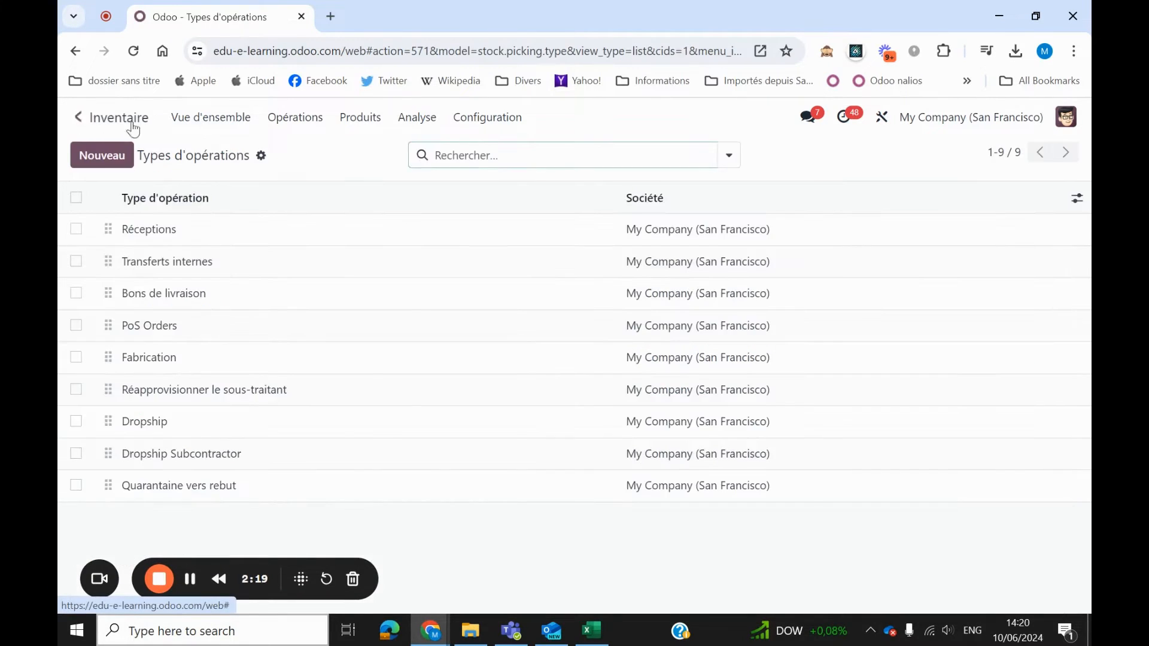
pyautogui.click(84, 117)
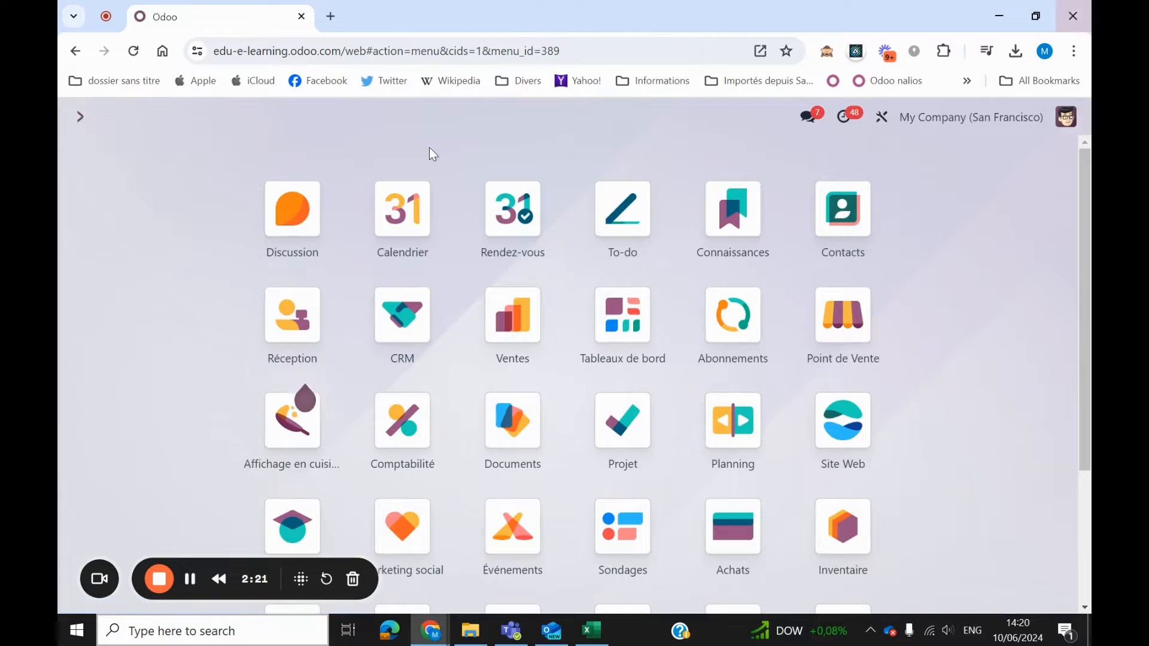
pyautogui.click(495, 319)
pyautogui.click(101, 154)
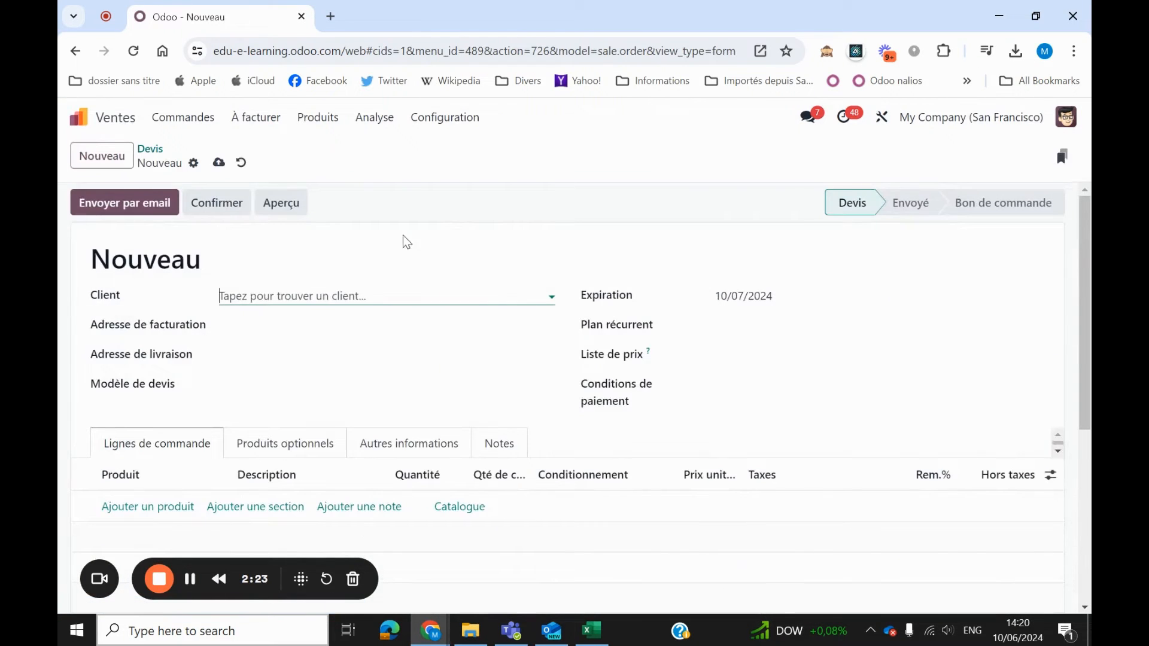
pyautogui.click(323, 296)
pyautogui.click(289, 331)
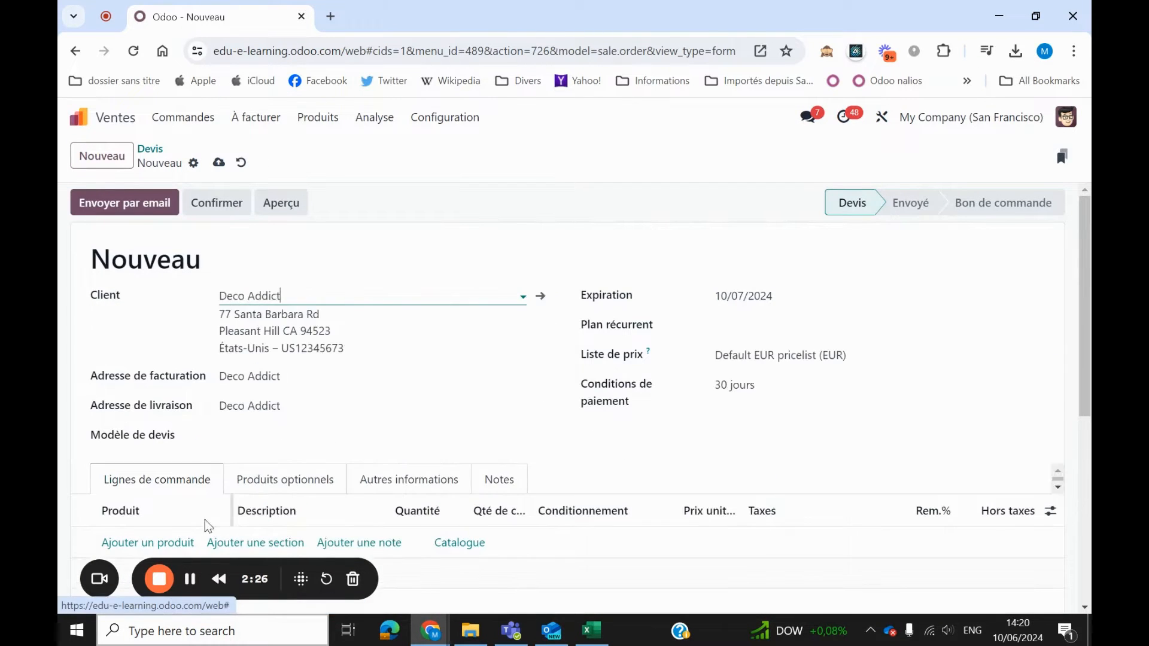
# Add the product [E-COM98] Armoire sur mesure (Métrique) to the order lines with a quantity of 6.
pyautogui.scroll(-3, 144, 419)
pyautogui.click(144, 353)
pyautogui.click(169, 355)
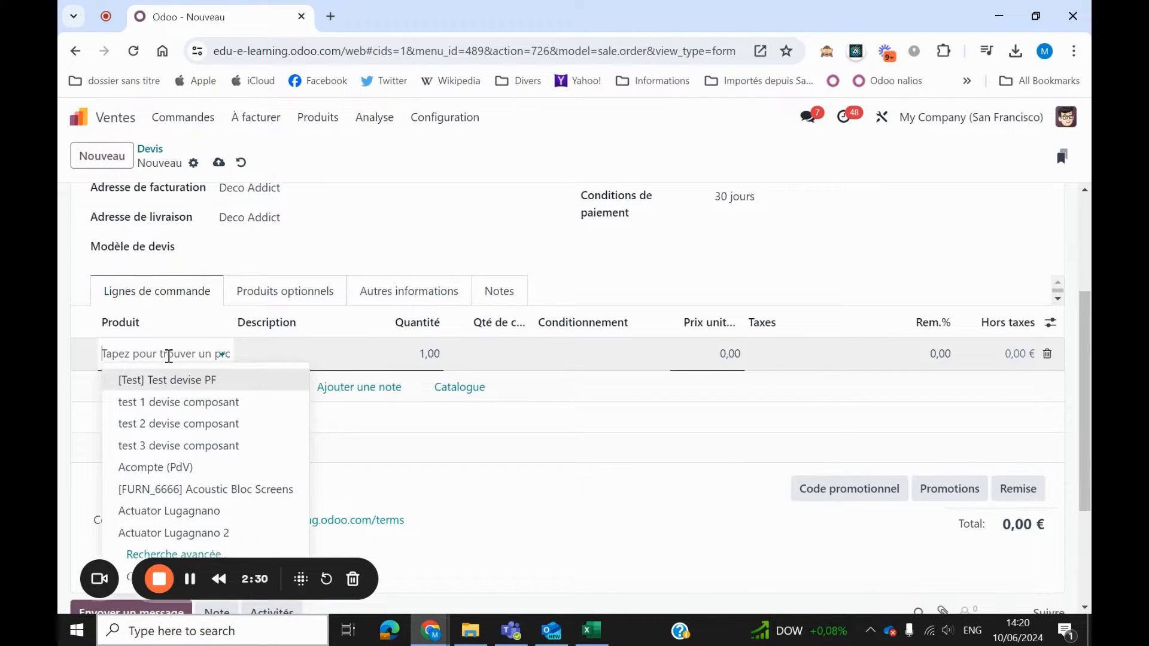
pyautogui.write('Armoire')
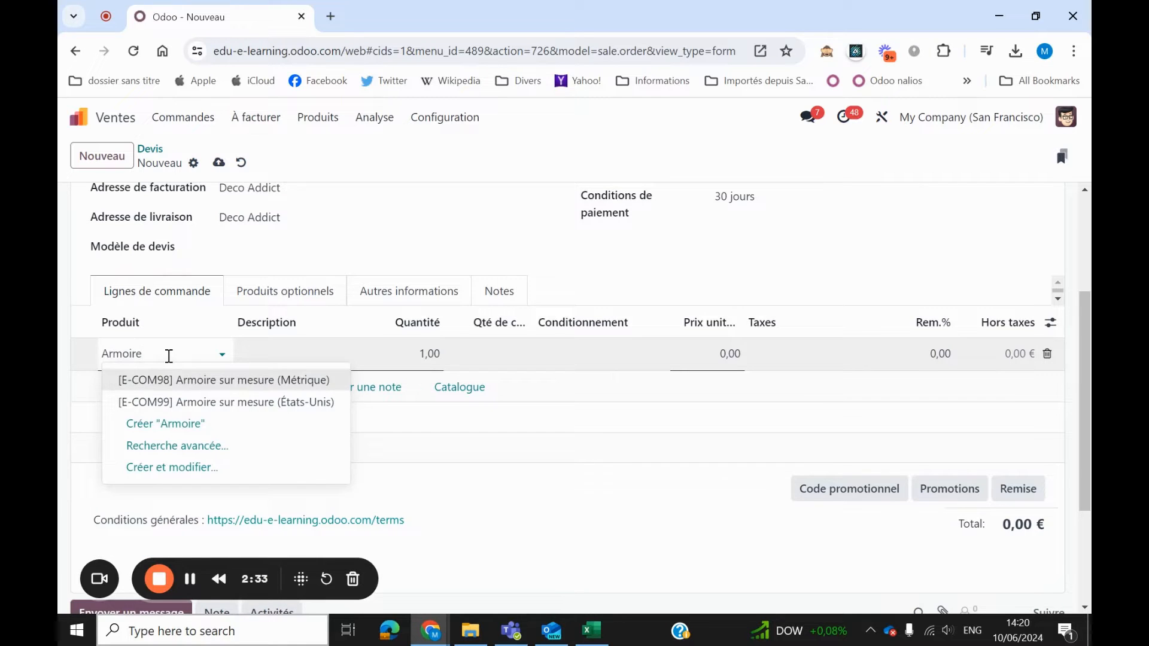
pyautogui.press('Return')
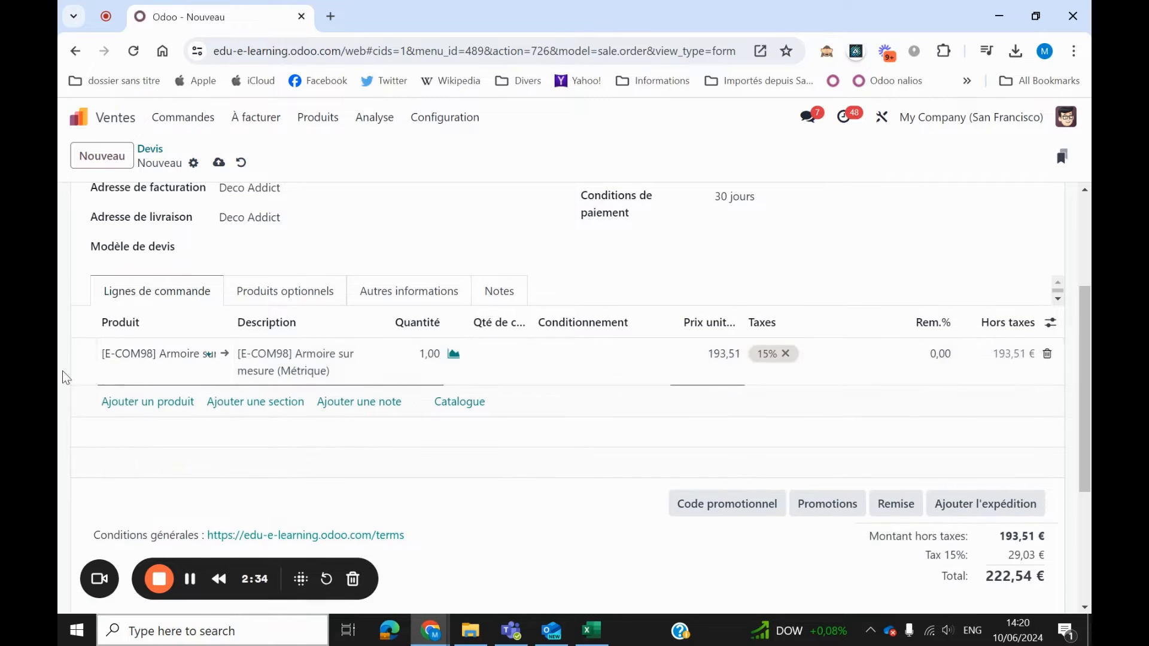
pyautogui.click(427, 357)
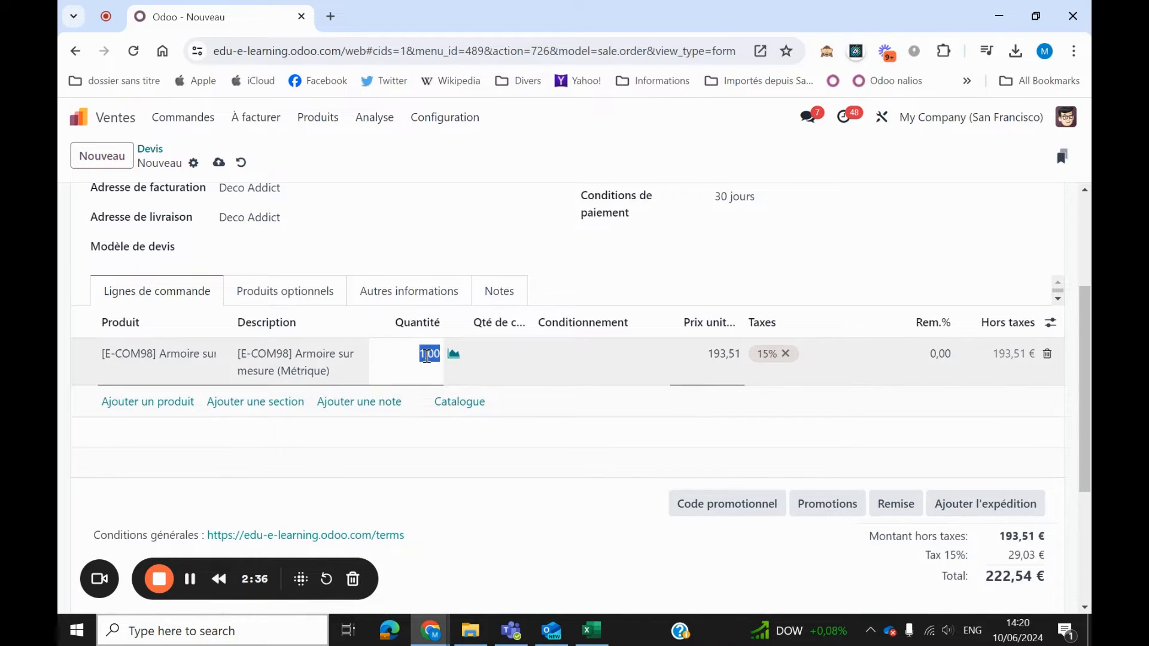
pyautogui.write('6')
# Add the product Porte peinte as a second order line with a quantity of 3.
pyautogui.click(136, 402)
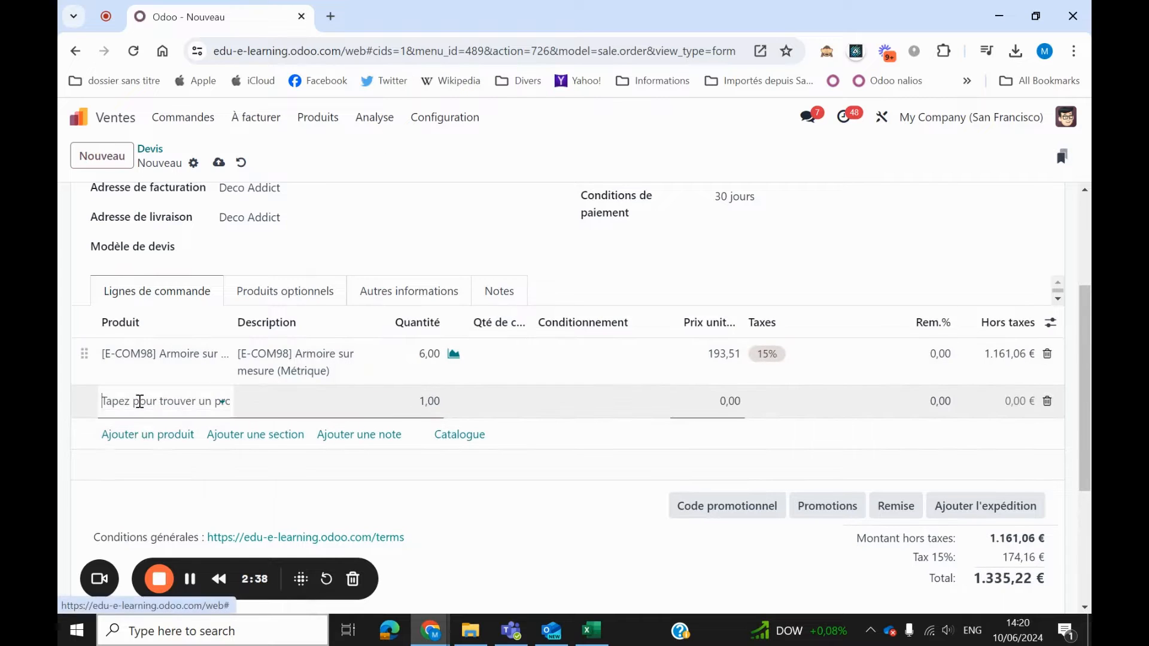
pyautogui.write('porte')
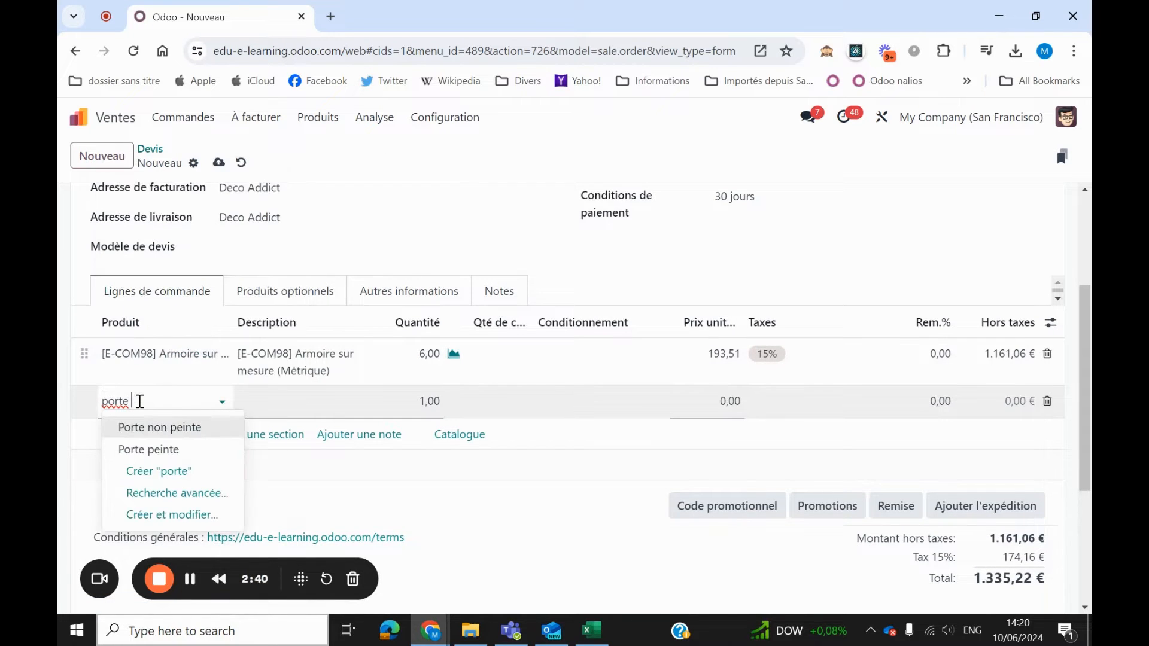
pyautogui.click(150, 449)
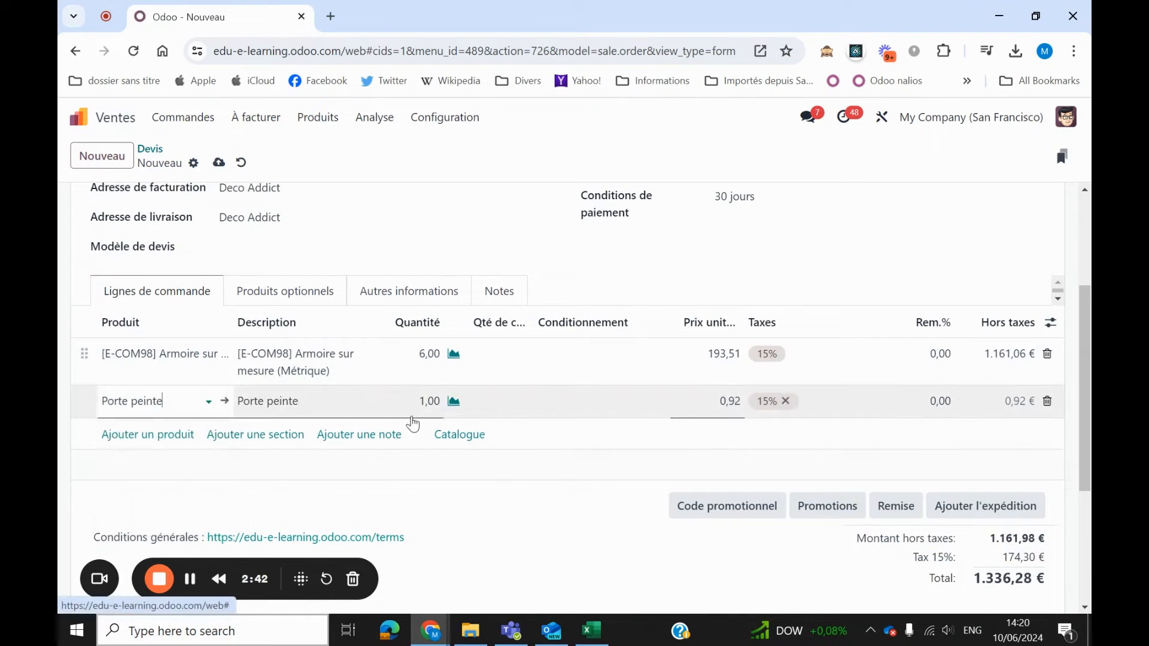
pyautogui.click(422, 401)
pyautogui.write('3')
pyautogui.scroll(3, 287, 252)
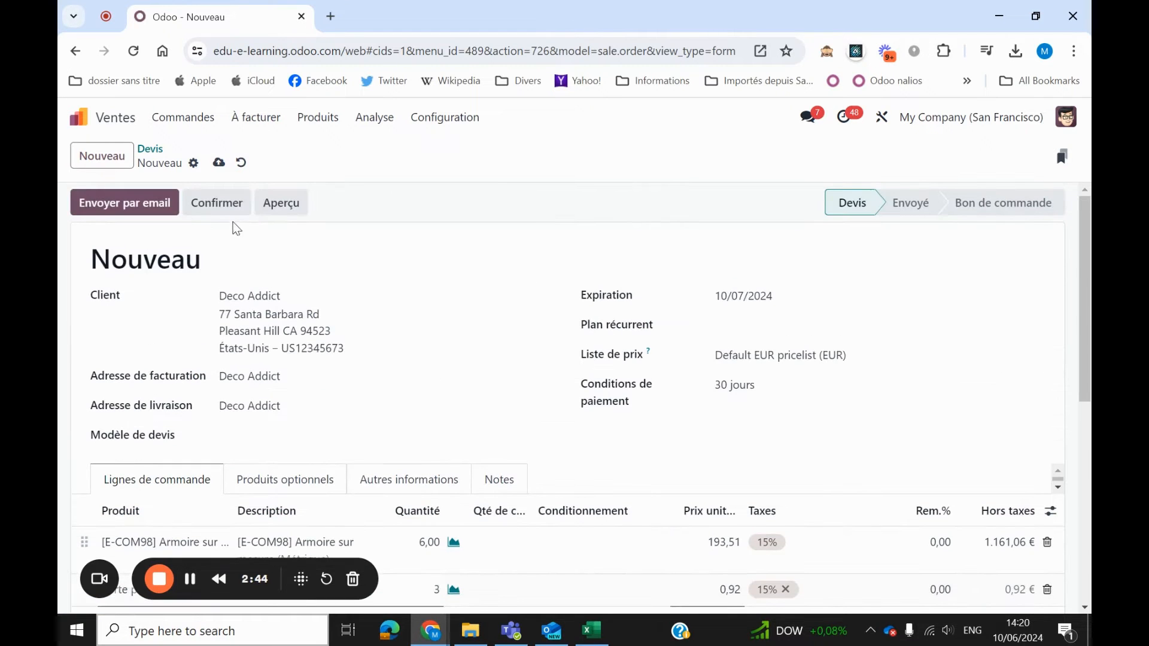
# Confirm the quotation and open its delivery order at the product operations.
pyautogui.click(218, 213)
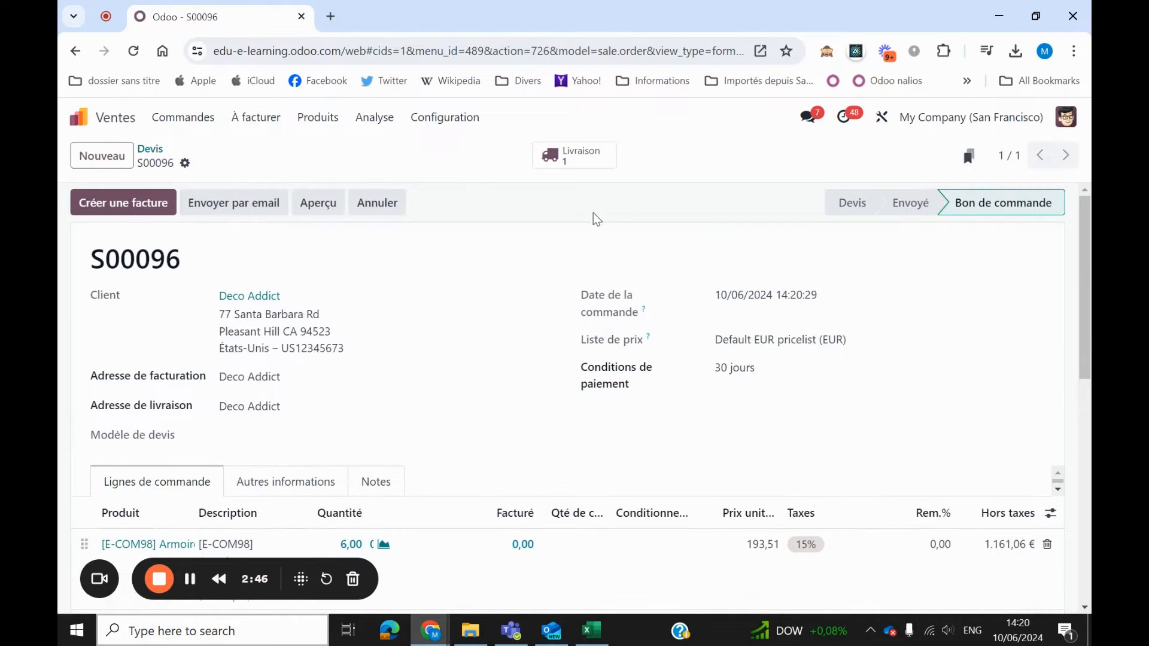
pyautogui.click(583, 157)
pyautogui.scroll(-5, 663, 208)
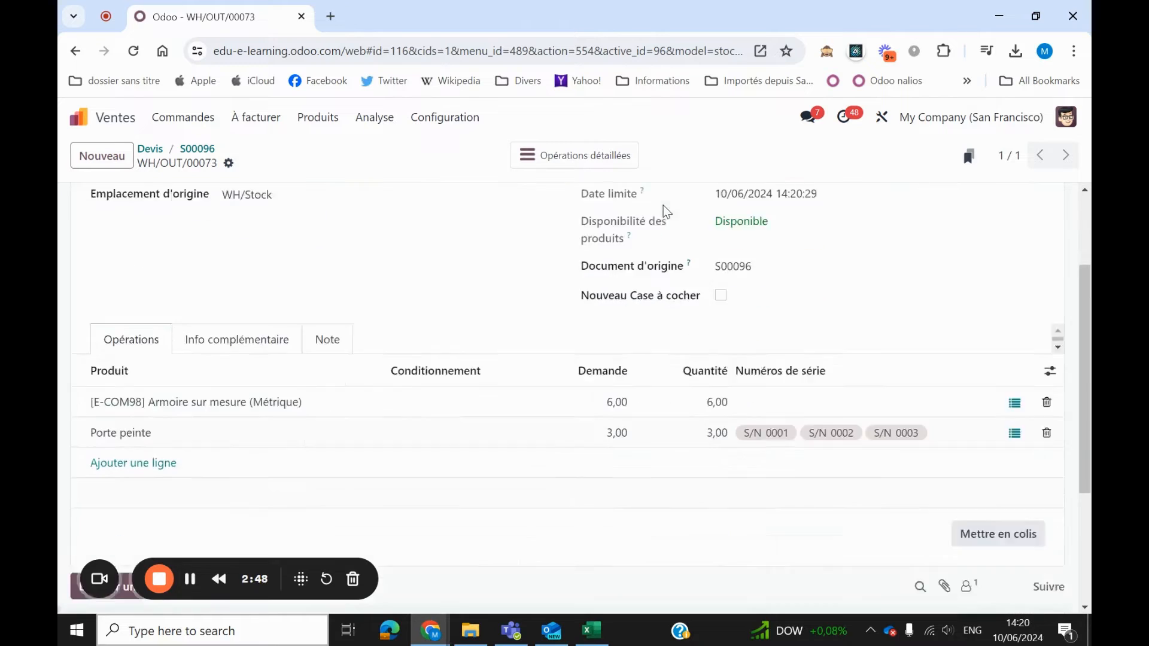
pyautogui.scroll(3, 661, 210)
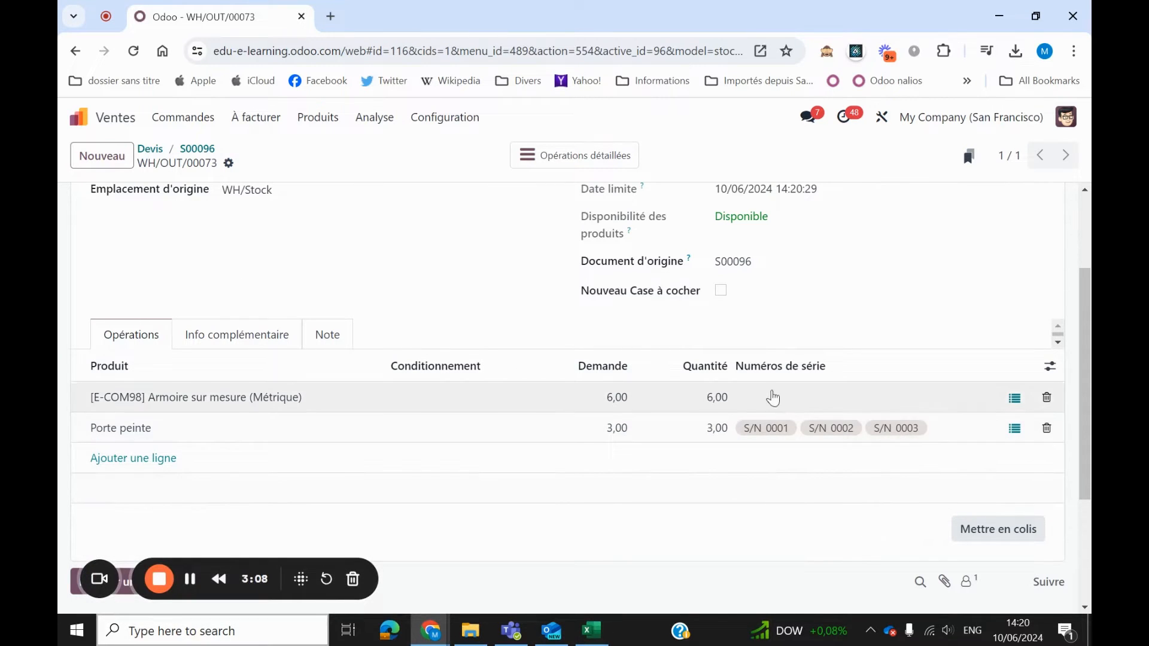
# In the Armoire sur mesure stock move, delete the "Numero de lot test" line, set the E-learning_Lot quantity to 2 and save.
pyautogui.click(1015, 398)
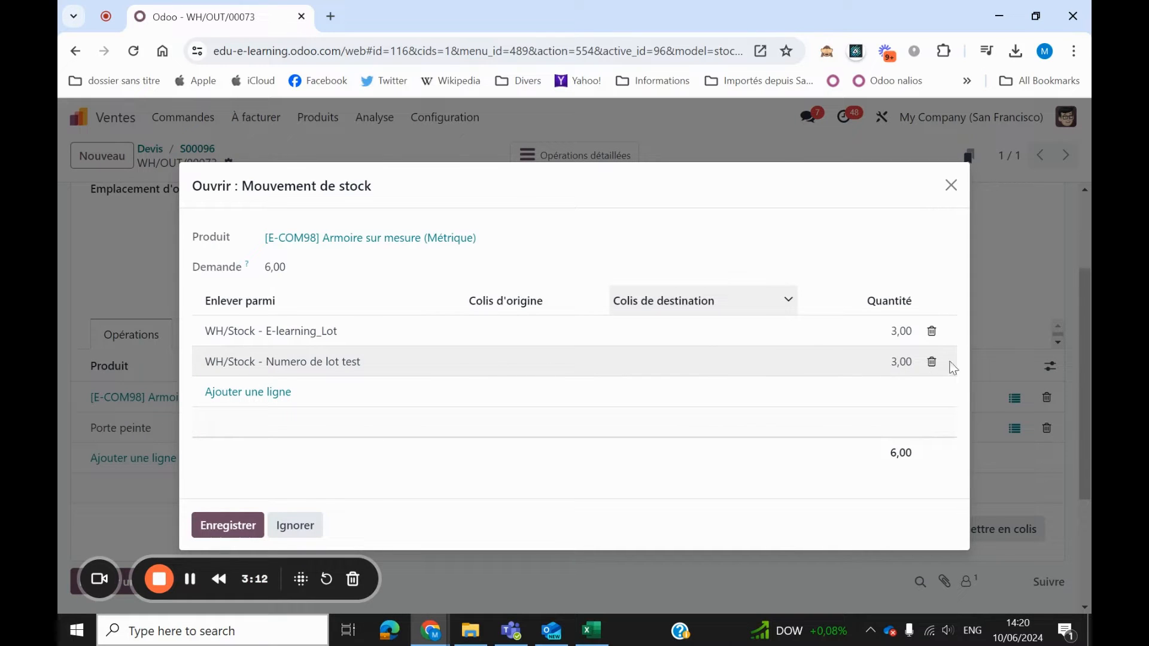
pyautogui.click(932, 362)
pyautogui.click(359, 332)
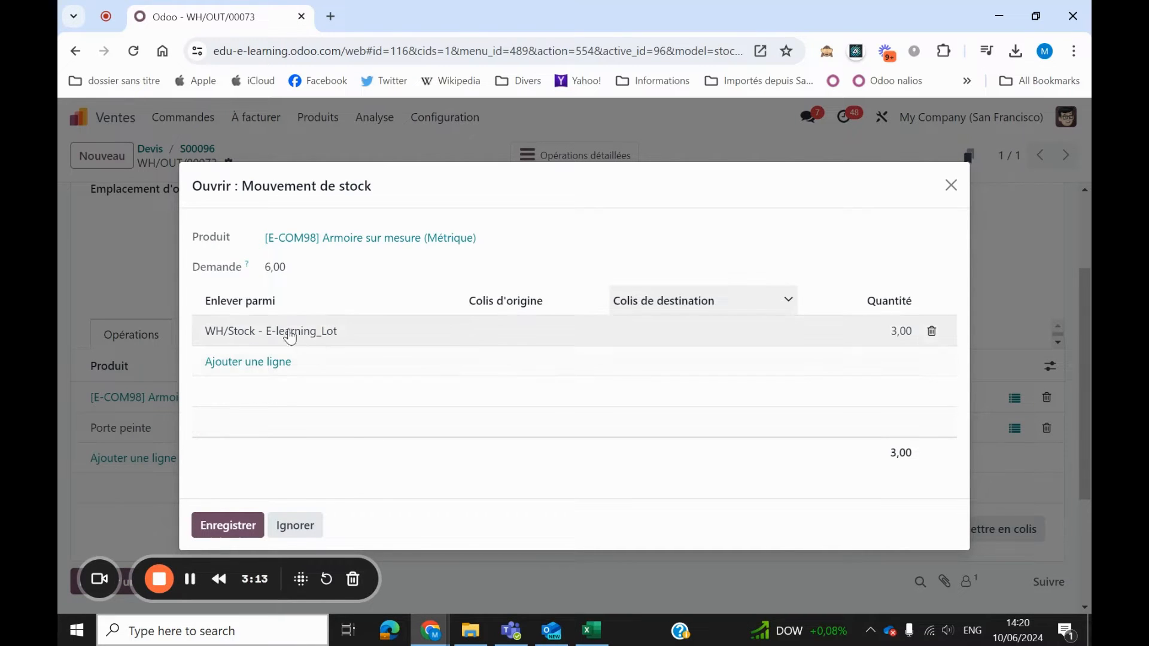
pyautogui.click(367, 333)
pyautogui.click(346, 383)
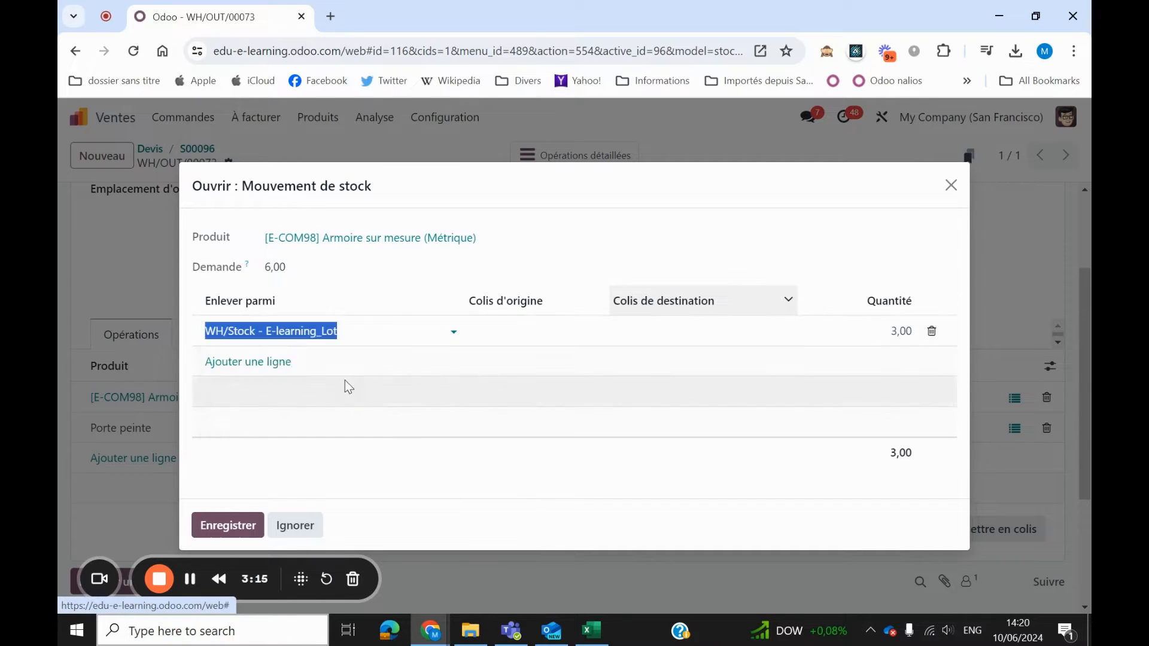
pyautogui.click(884, 331)
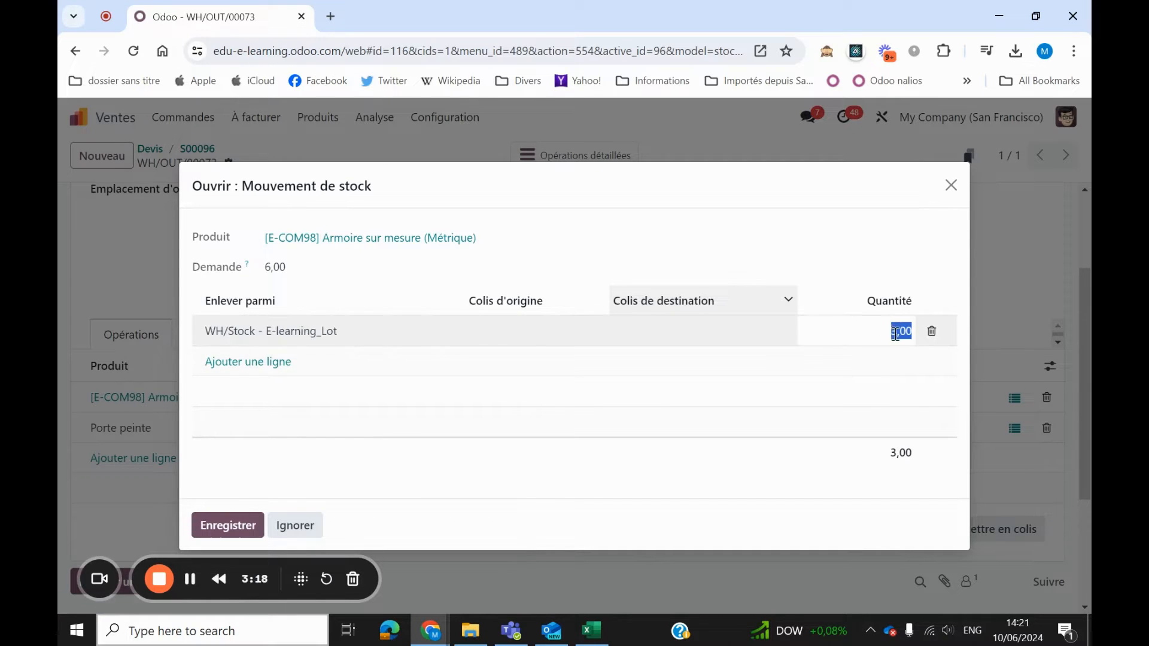
pyautogui.write('2')
pyautogui.click(875, 484)
pyautogui.click(227, 526)
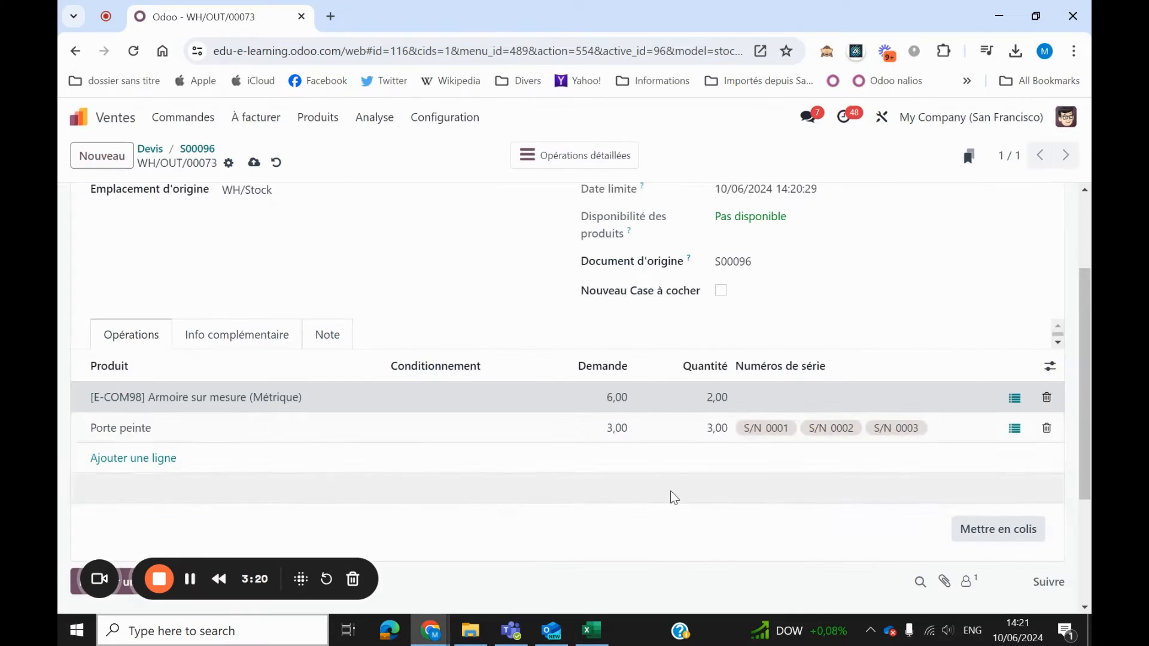
# Delete the S/N_0002 and S/N_0003 lines from the Porte peinte stock move and save it.
pyautogui.click(1015, 429)
pyautogui.click(930, 363)
pyautogui.click(931, 363)
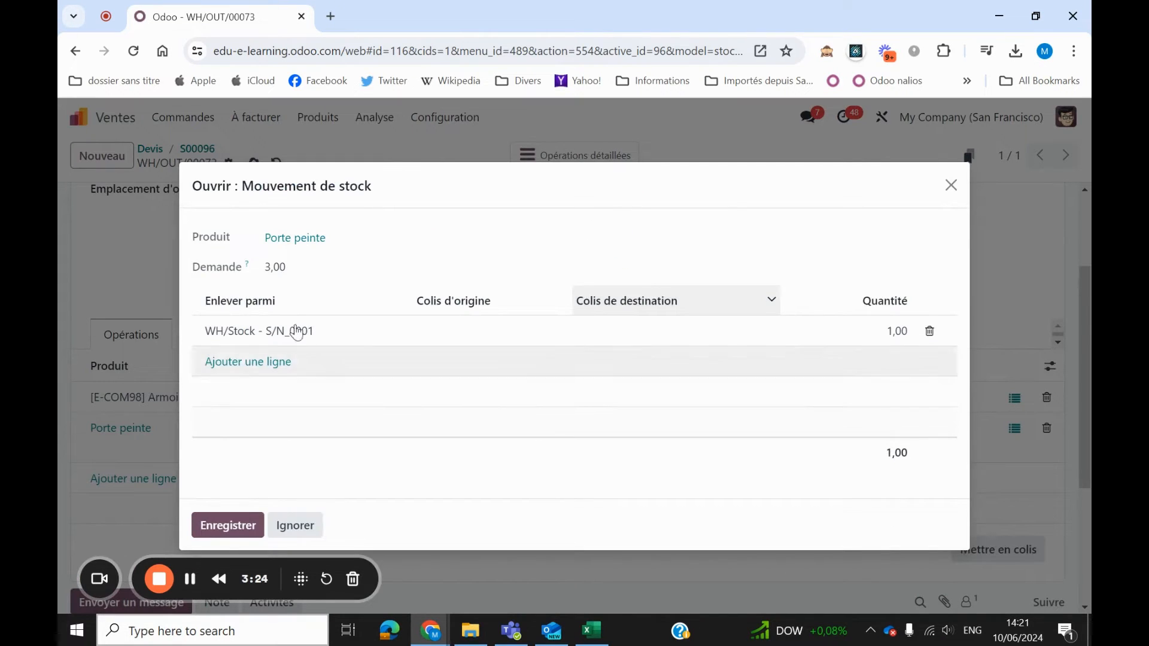
pyautogui.click(238, 521)
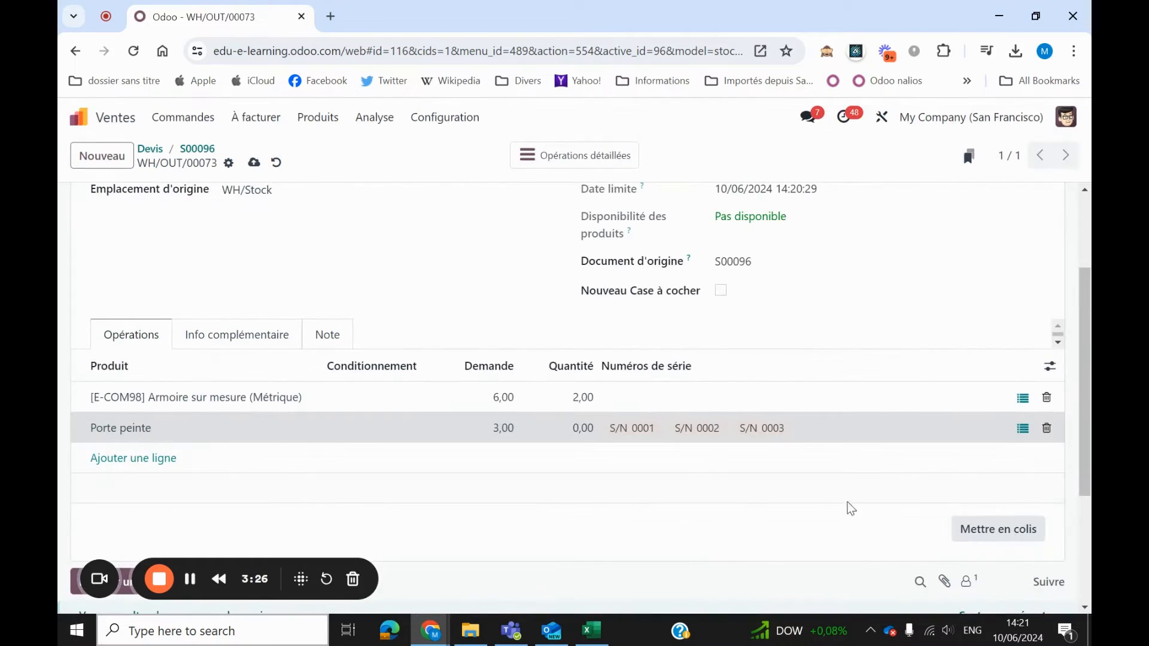
# Add a line for serial number Nalios_01 to the Porte peinte stock move and save it.
pyautogui.click(1022, 429)
pyautogui.click(264, 357)
pyautogui.click(264, 359)
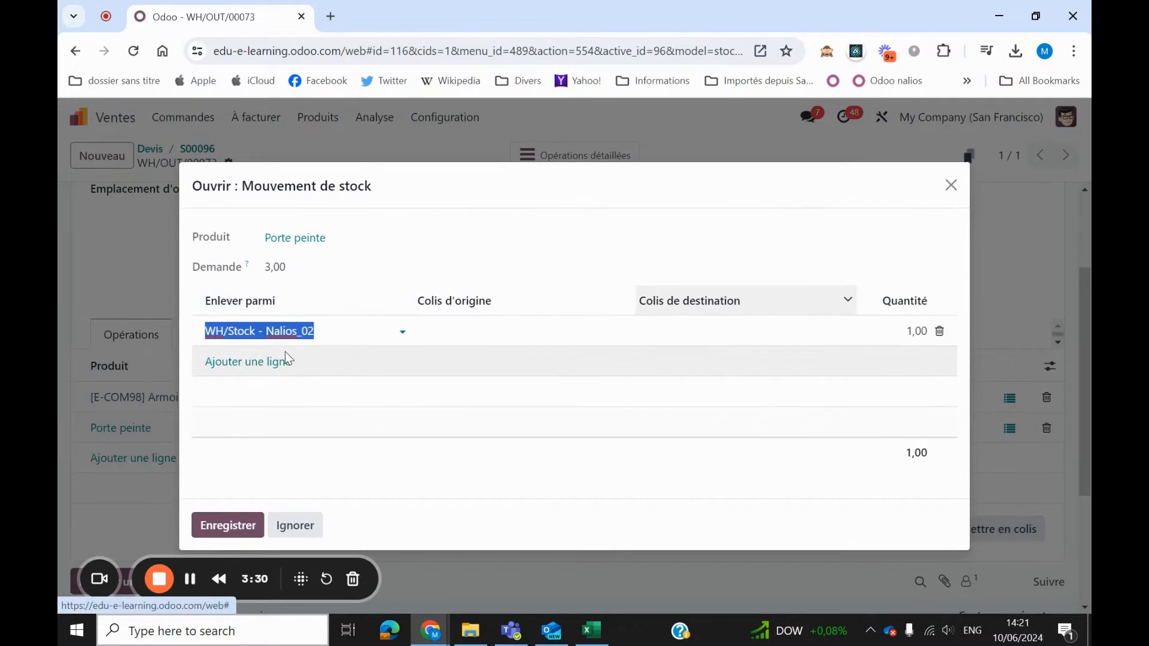
pyautogui.click(326, 334)
pyautogui.click(301, 403)
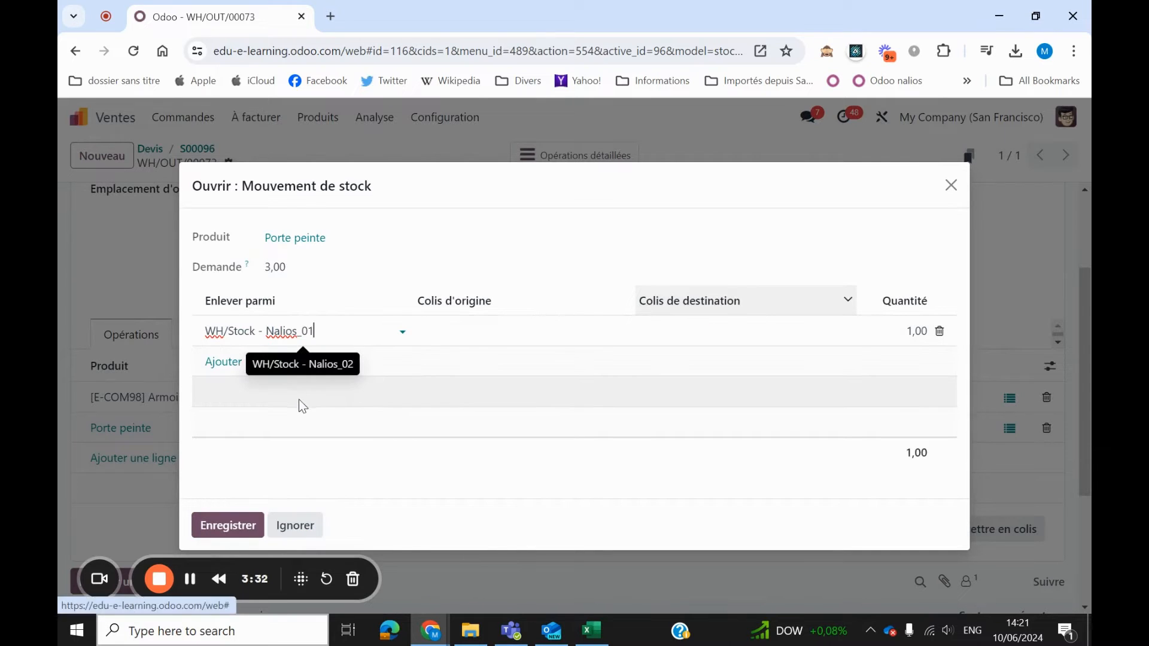
pyautogui.click(249, 525)
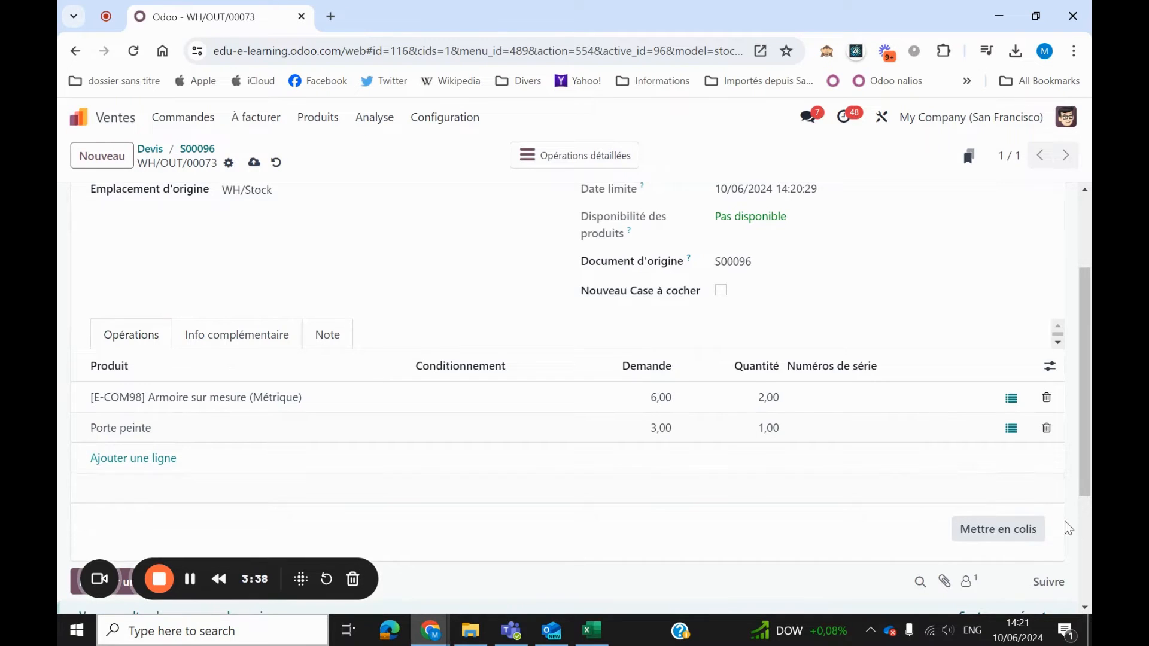
# Put the prepared quantities in a package, open its downloaded barcode PDF and return to the delivery order.
pyautogui.click(1014, 537)
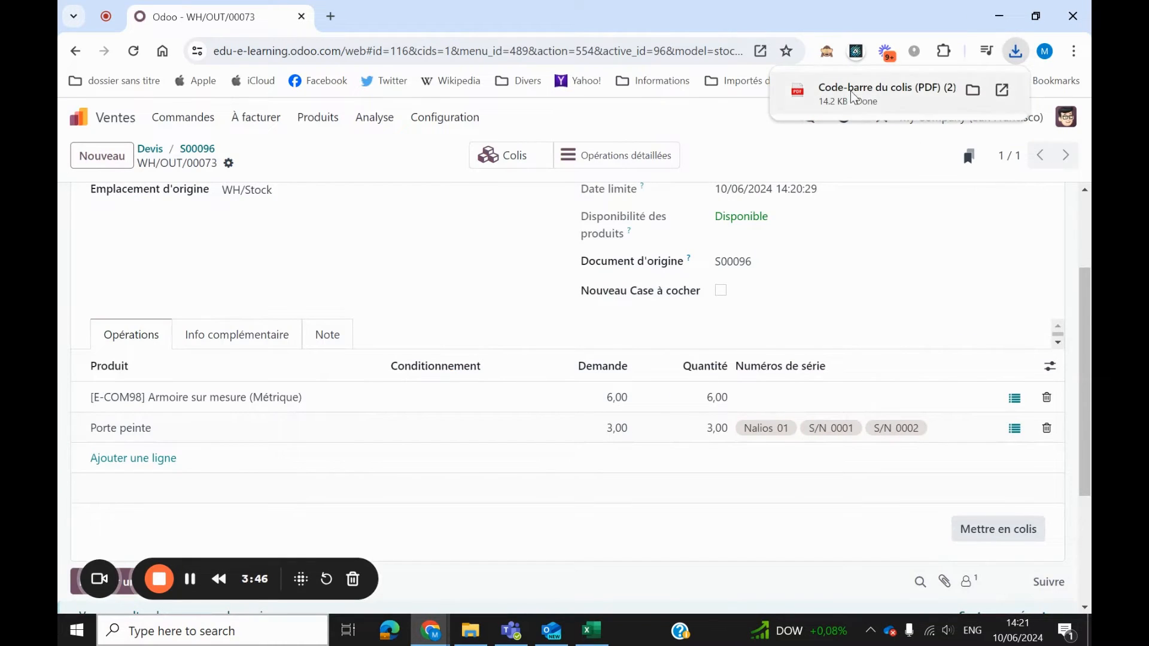
pyautogui.click(919, 92)
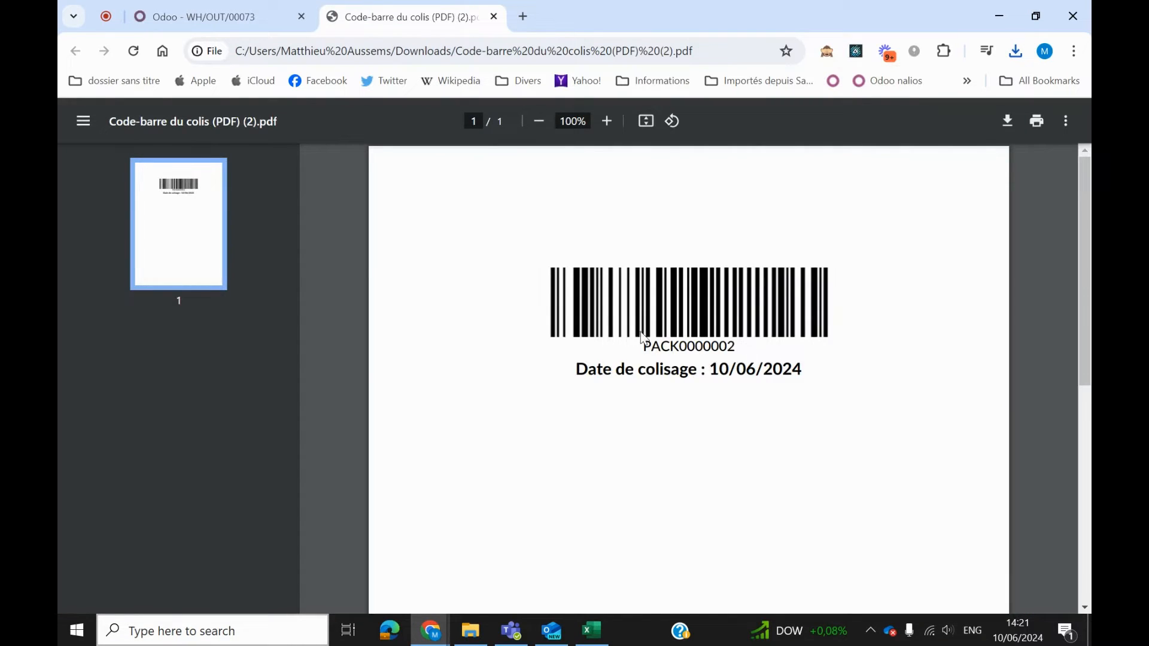
pyautogui.click(204, 17)
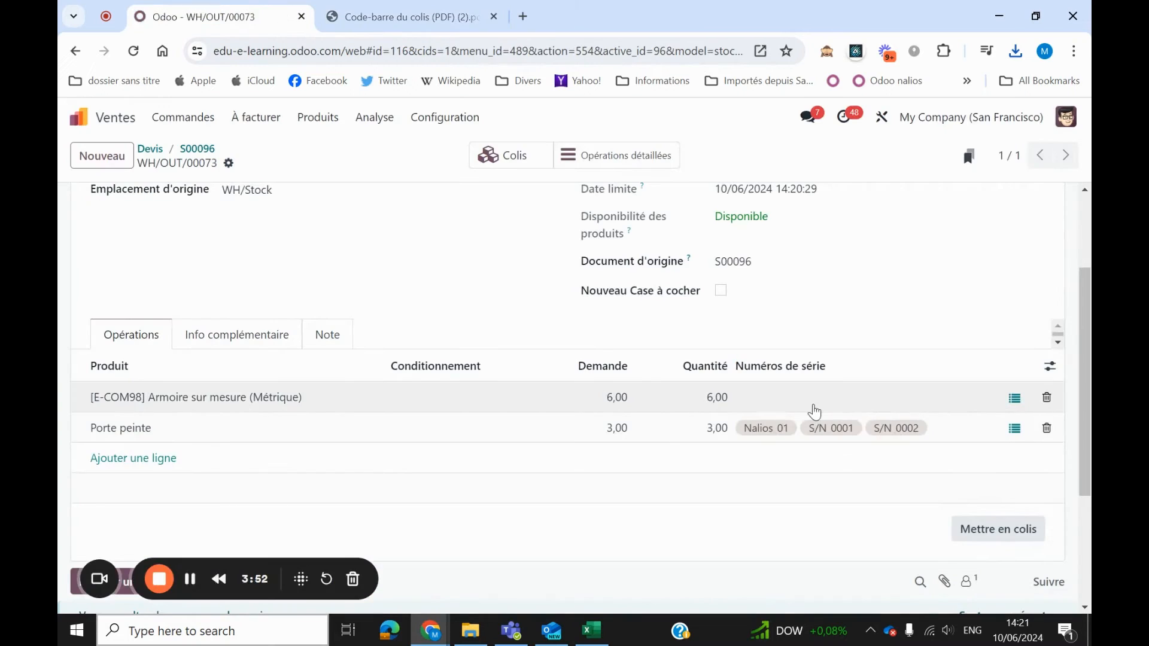
# Check the Armoire sur mesure package assignments, and delete the S/N_0001 line from the Porte peinte stock move and save.
pyautogui.click(1015, 398)
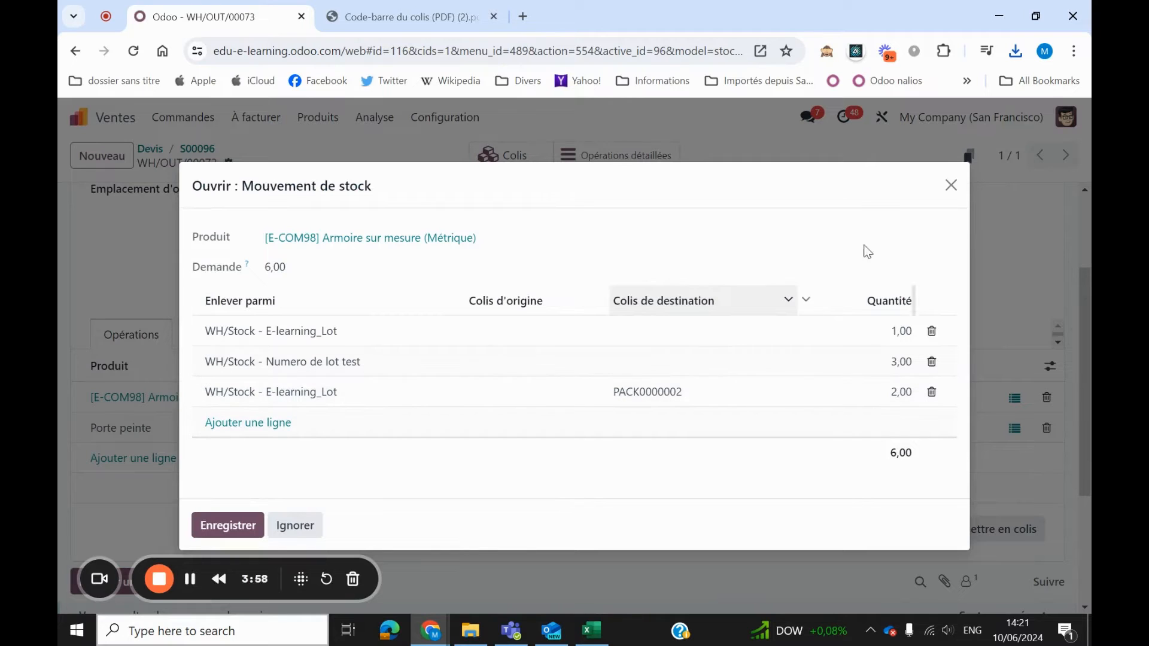
pyautogui.click(946, 186)
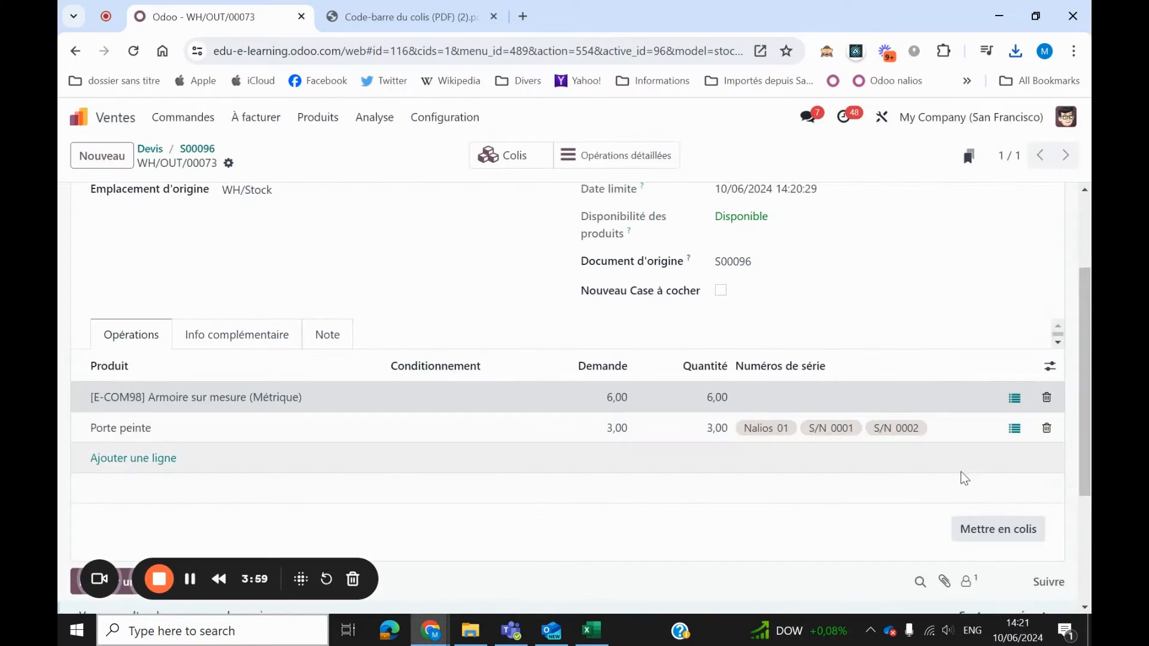
pyautogui.click(1013, 431)
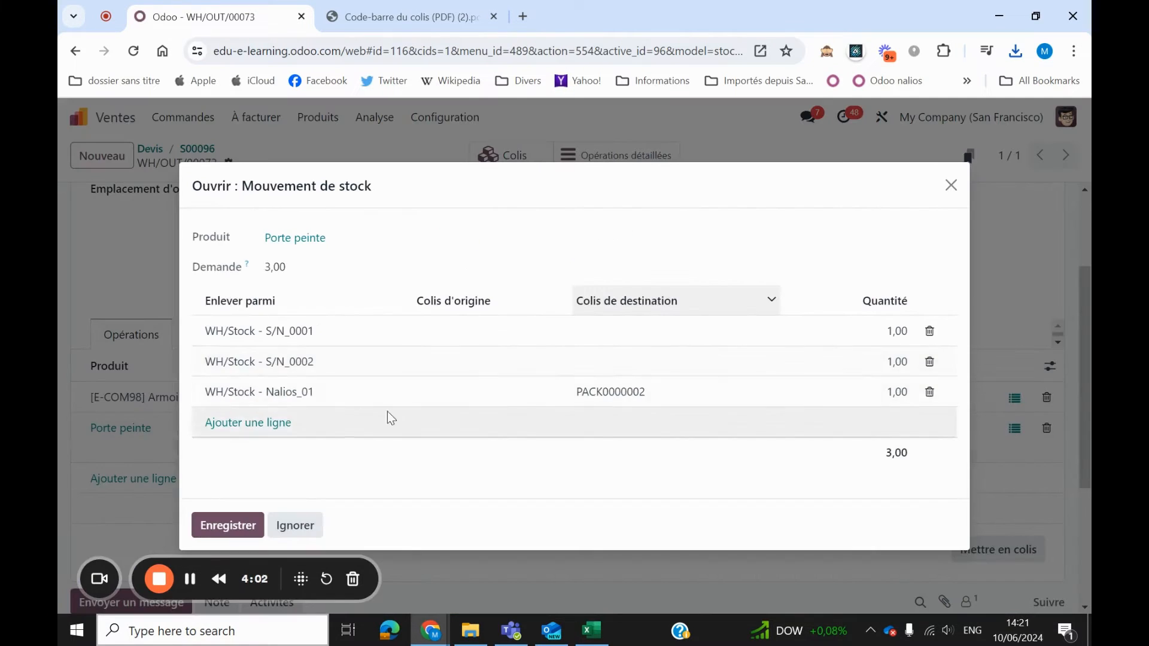
pyautogui.click(930, 331)
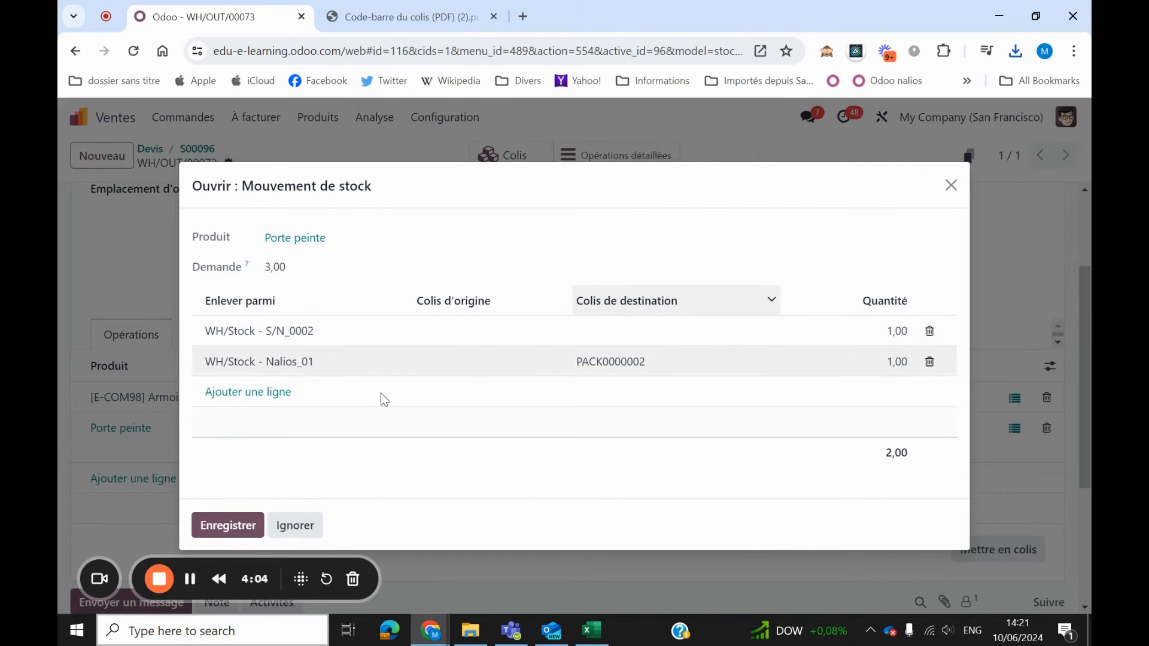
pyautogui.click(231, 530)
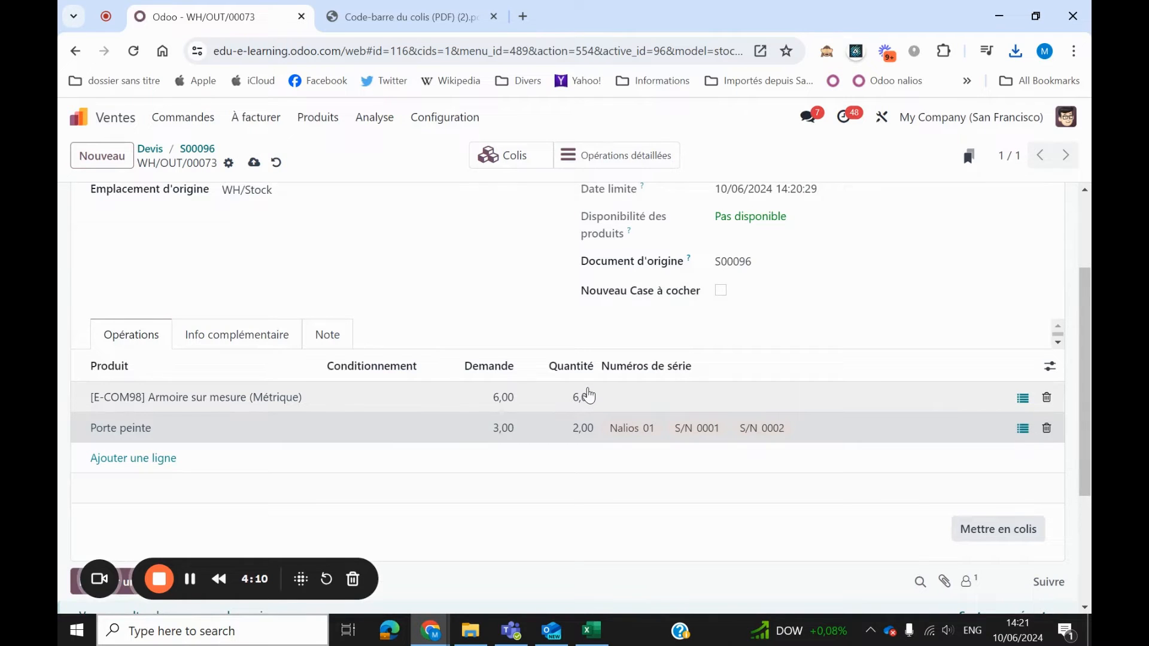
# In the Armoire sur mesure stock move, set the "Numero de lot test" quantity to 2, delete the unpackaged E-learning_Lot line and save.
pyautogui.click(1023, 398)
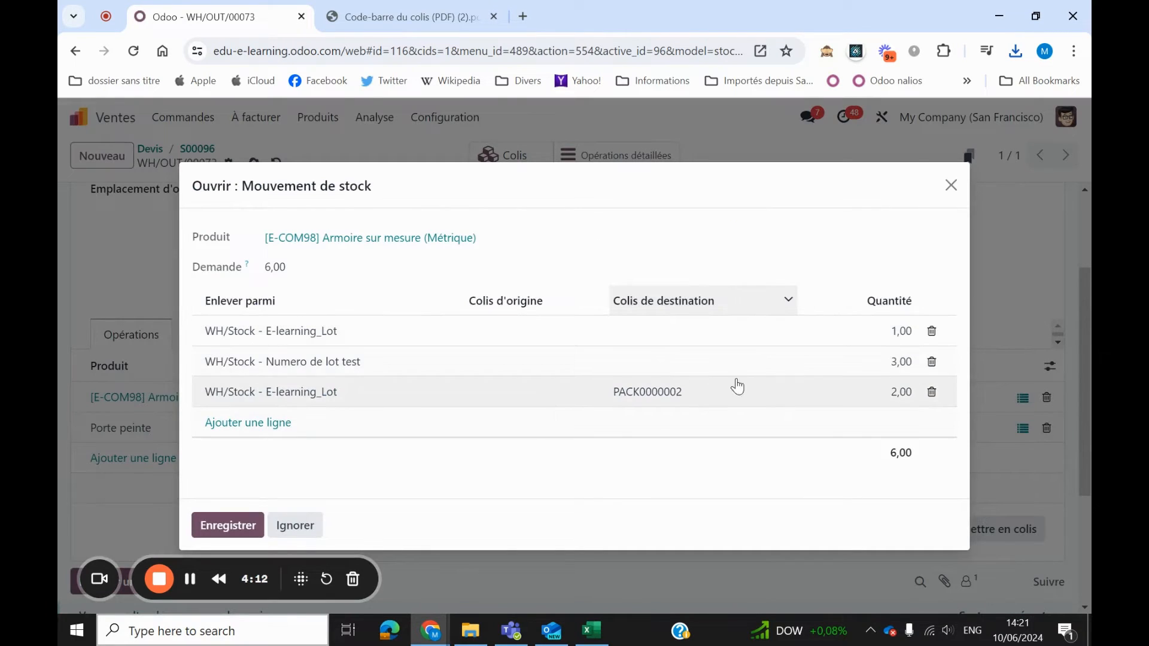
pyautogui.click(892, 370)
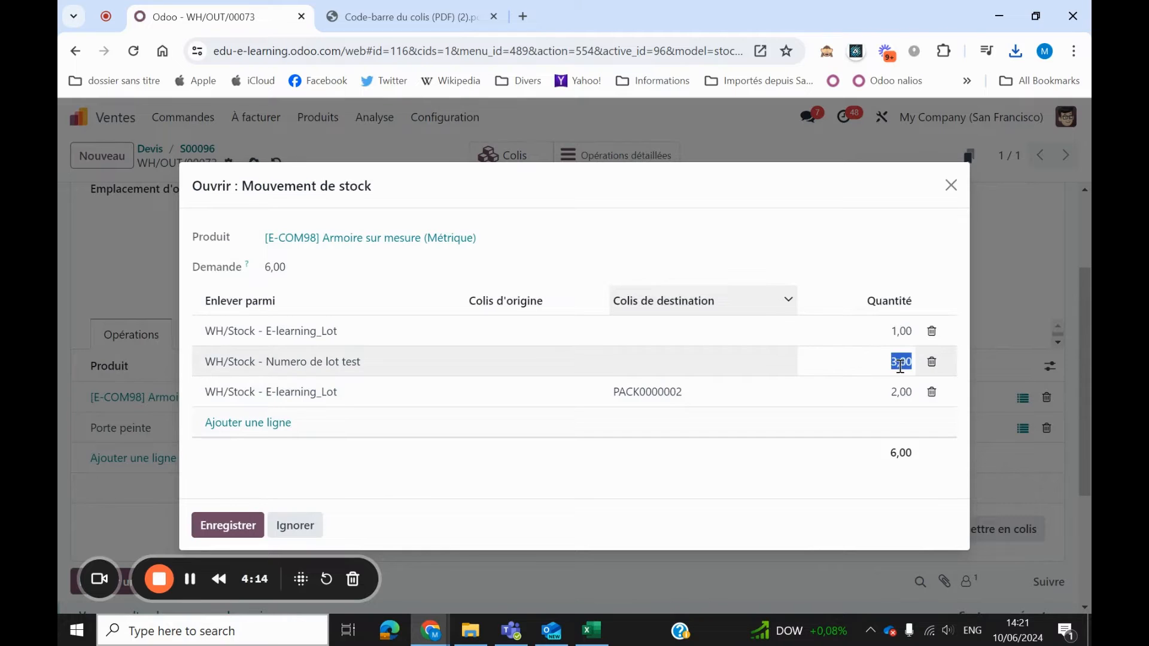
pyautogui.write('2')
pyautogui.click(932, 331)
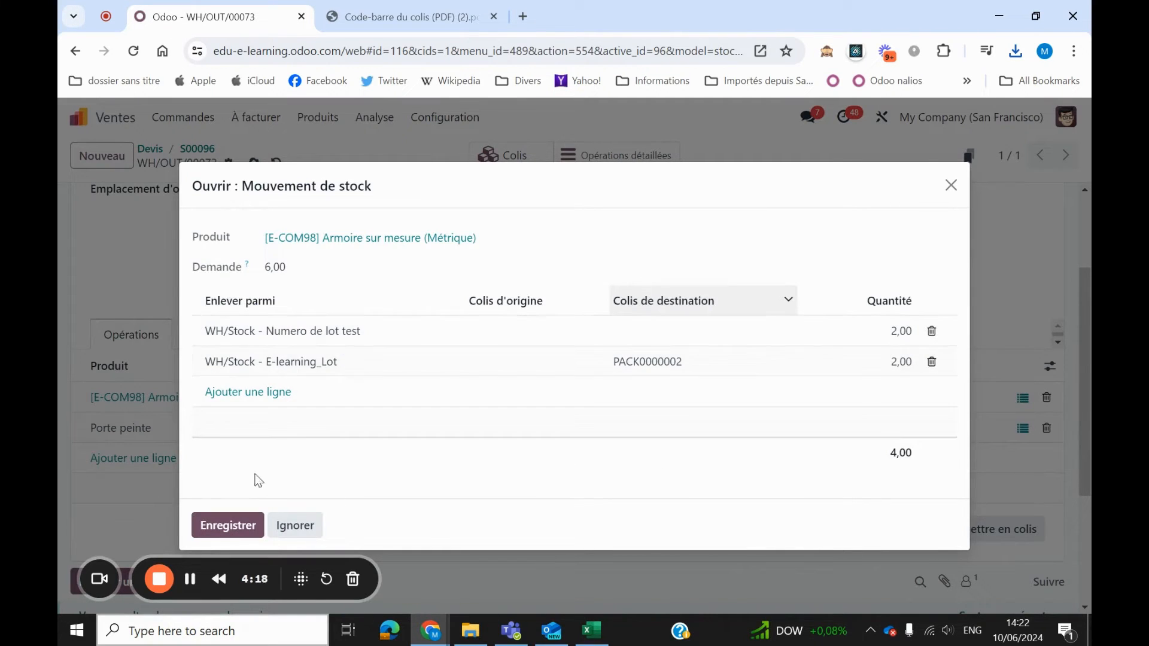
pyautogui.click(230, 525)
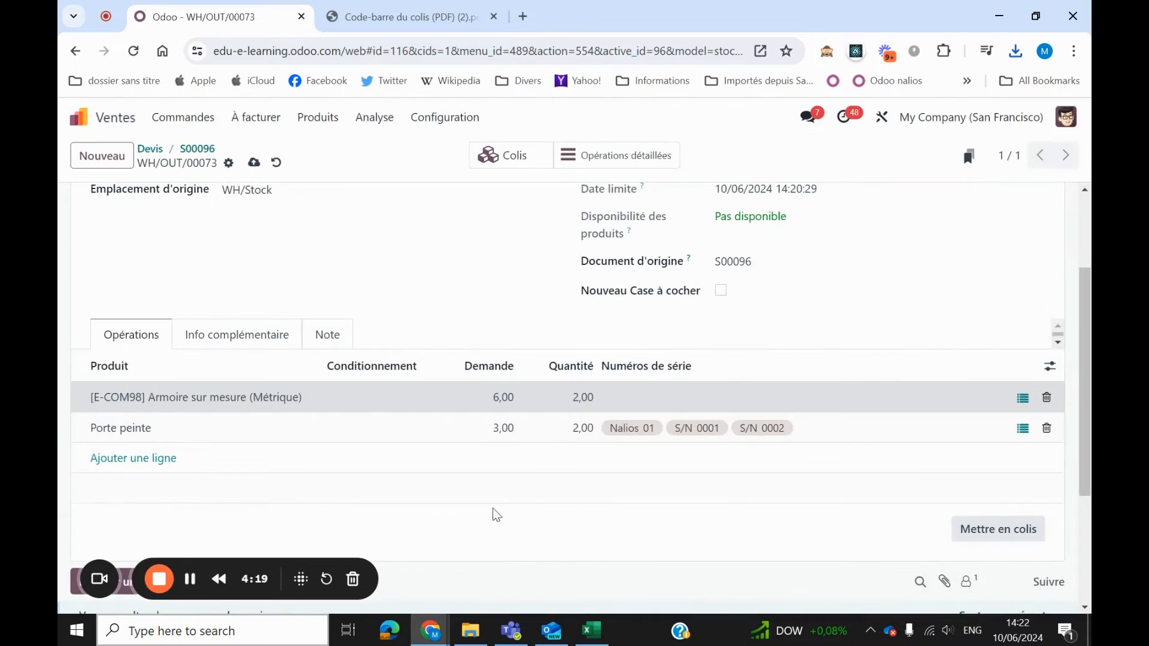
# Review the serial numbers and destination packages in the Porte peinte stock move and save it.
pyautogui.click(709, 435)
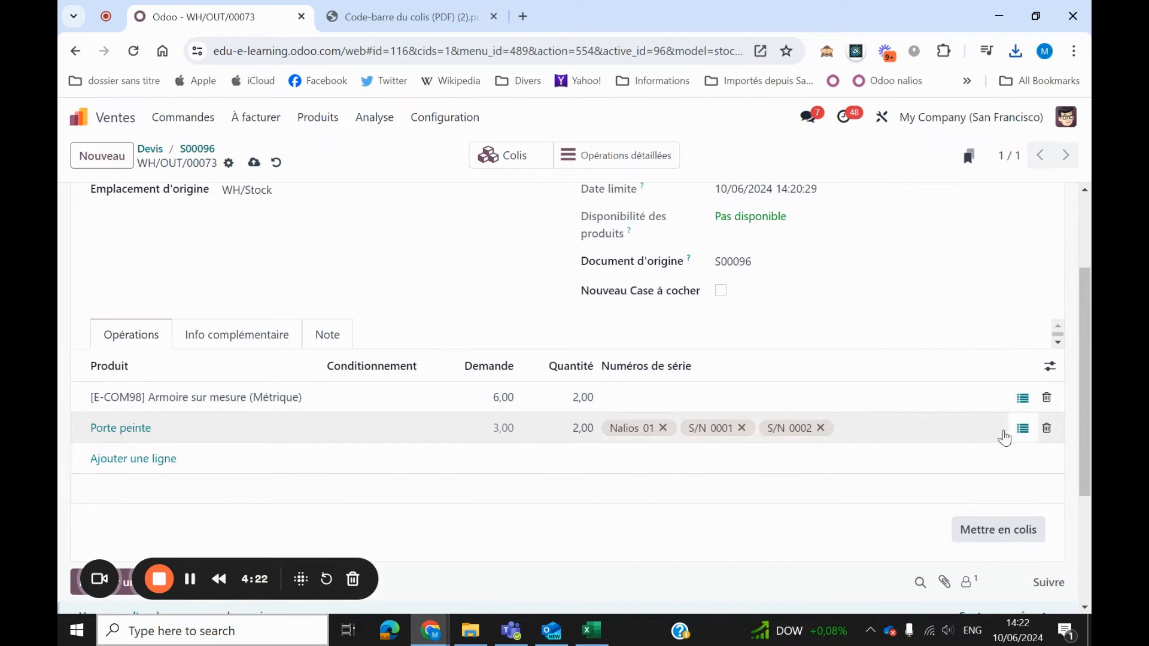
pyautogui.click(1022, 428)
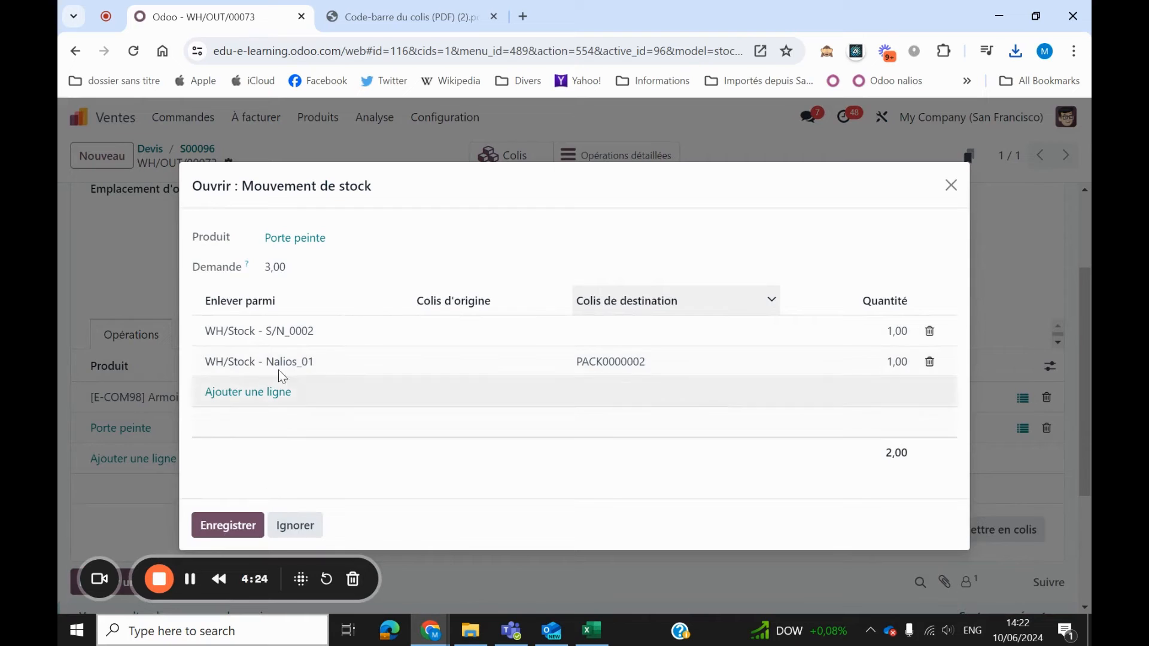
pyautogui.click(257, 522)
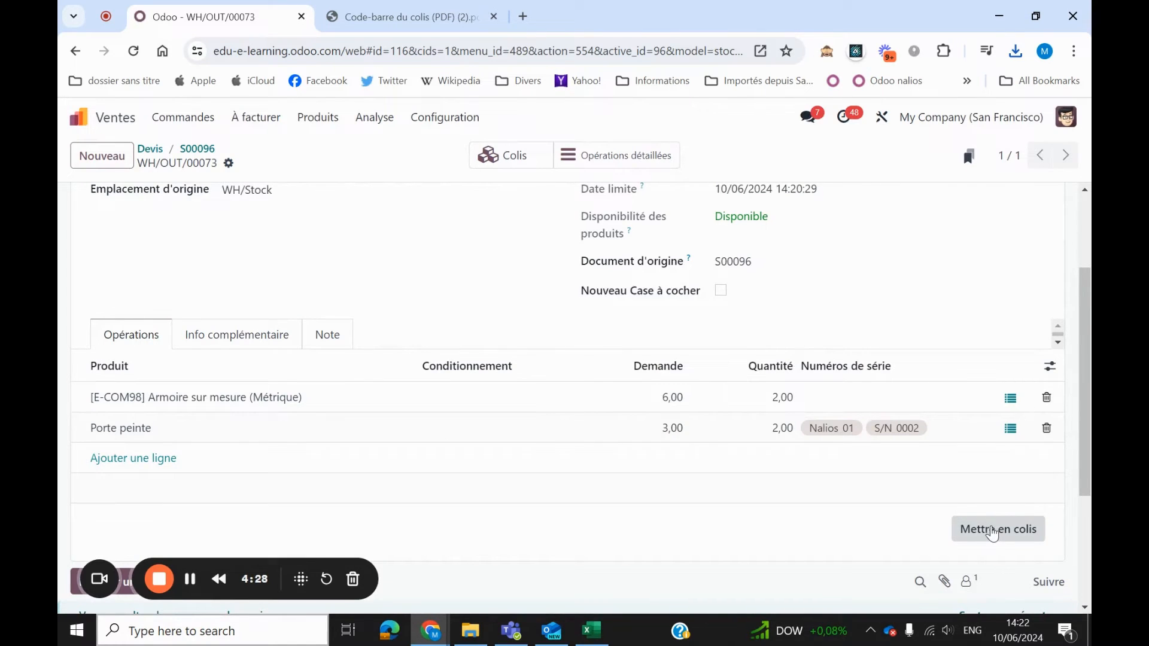
# Add a "Numero de lot test" line with quantity 2 to the Armoire sur mesure stock move and save it.
pyautogui.click(1010, 398)
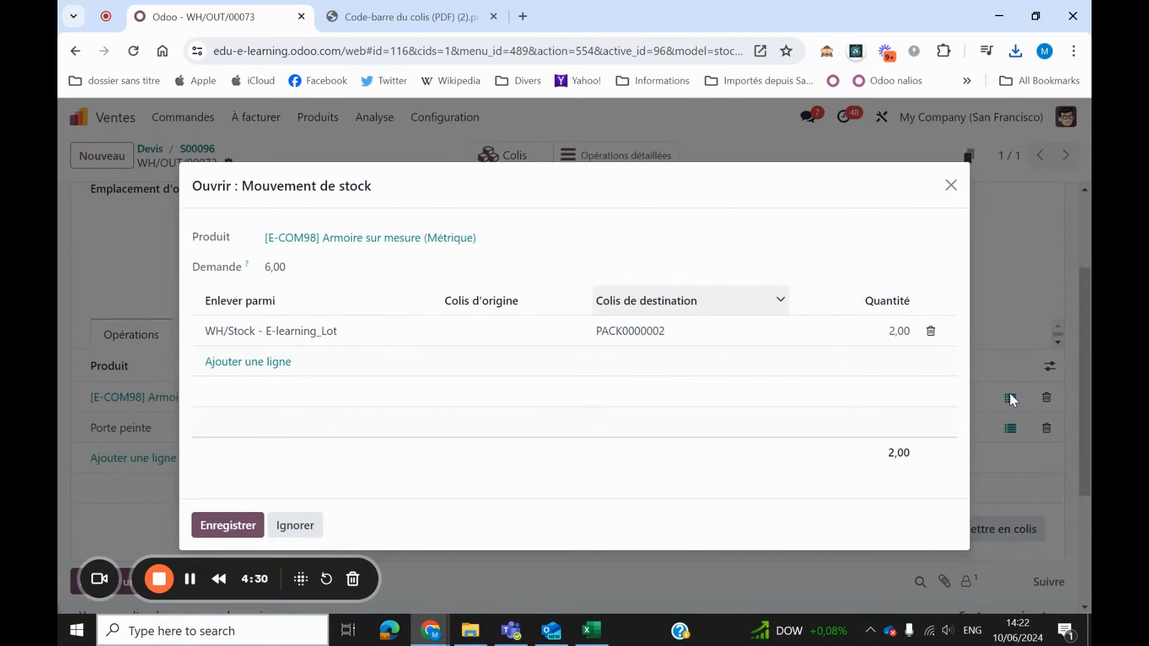
pyautogui.click(275, 363)
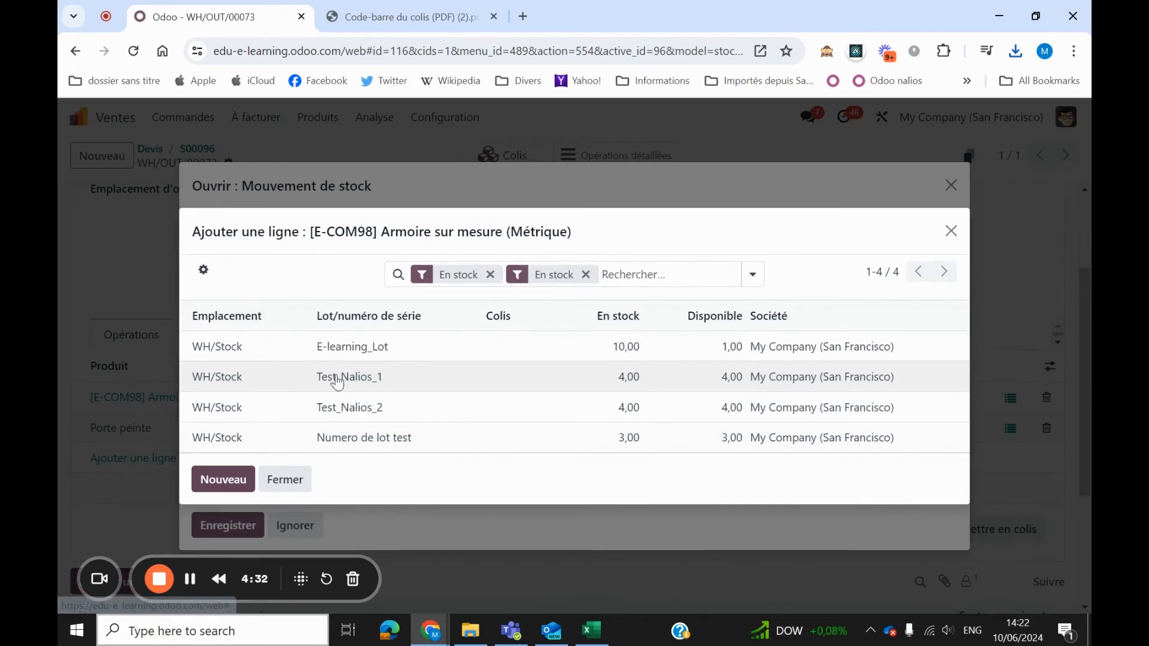
pyautogui.click(407, 439)
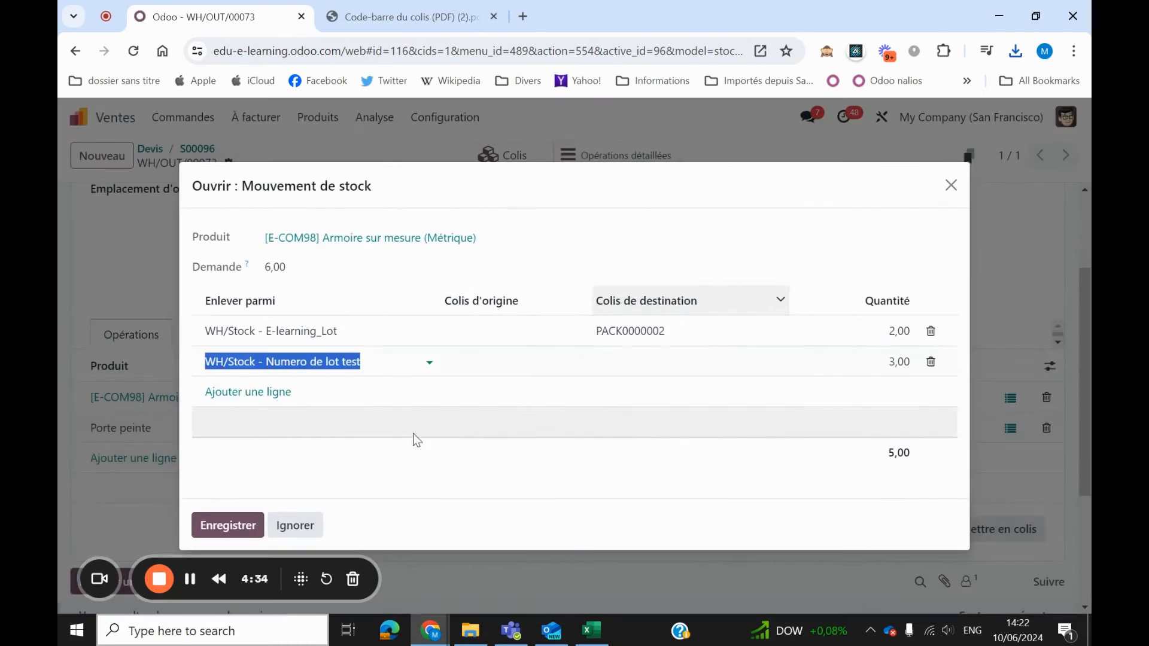
pyautogui.click(886, 365)
pyautogui.write('2')
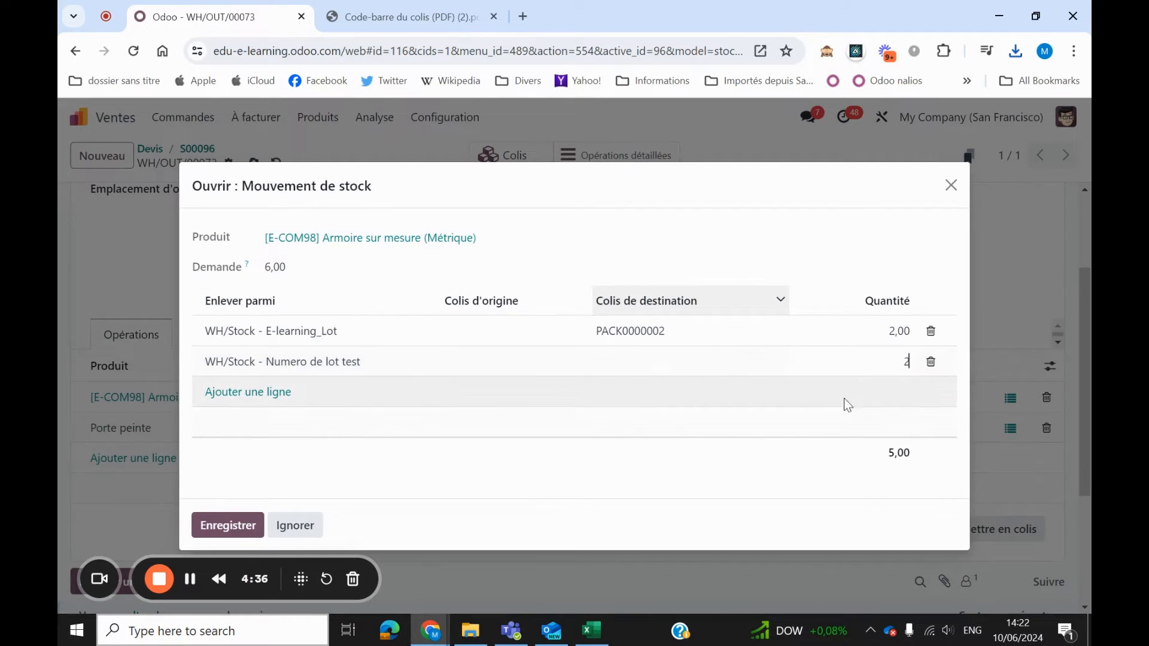
pyautogui.click(249, 522)
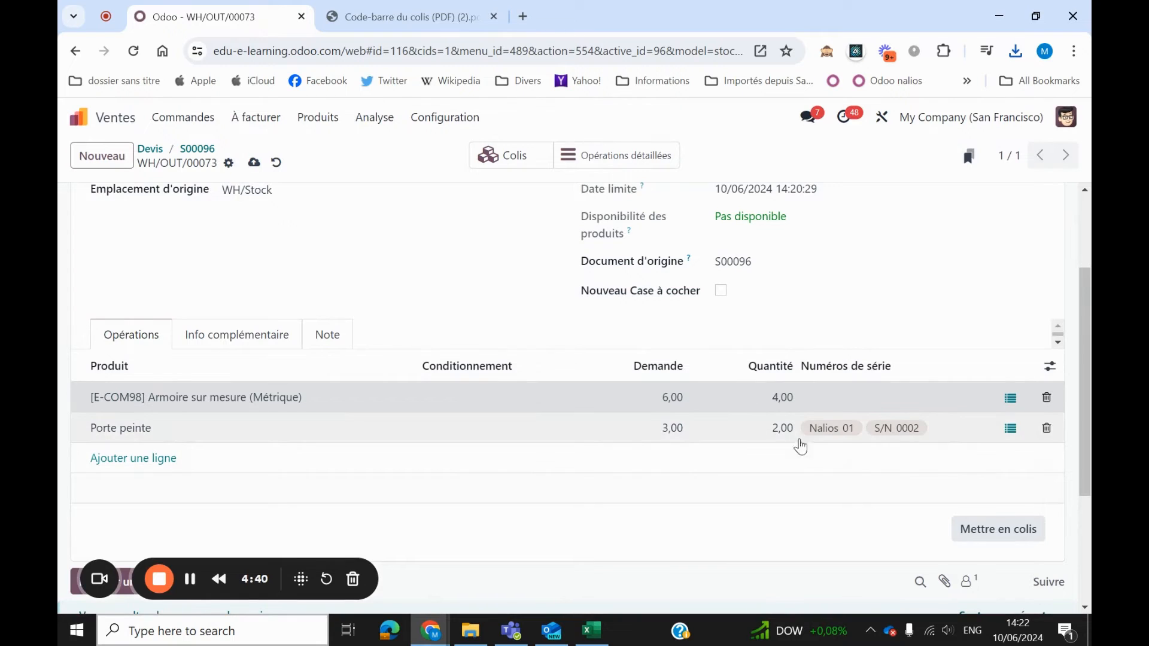
# Put the newly prepared quantities in a second package, open its barcode PDF and highlight the package reference.
pyautogui.click(990, 531)
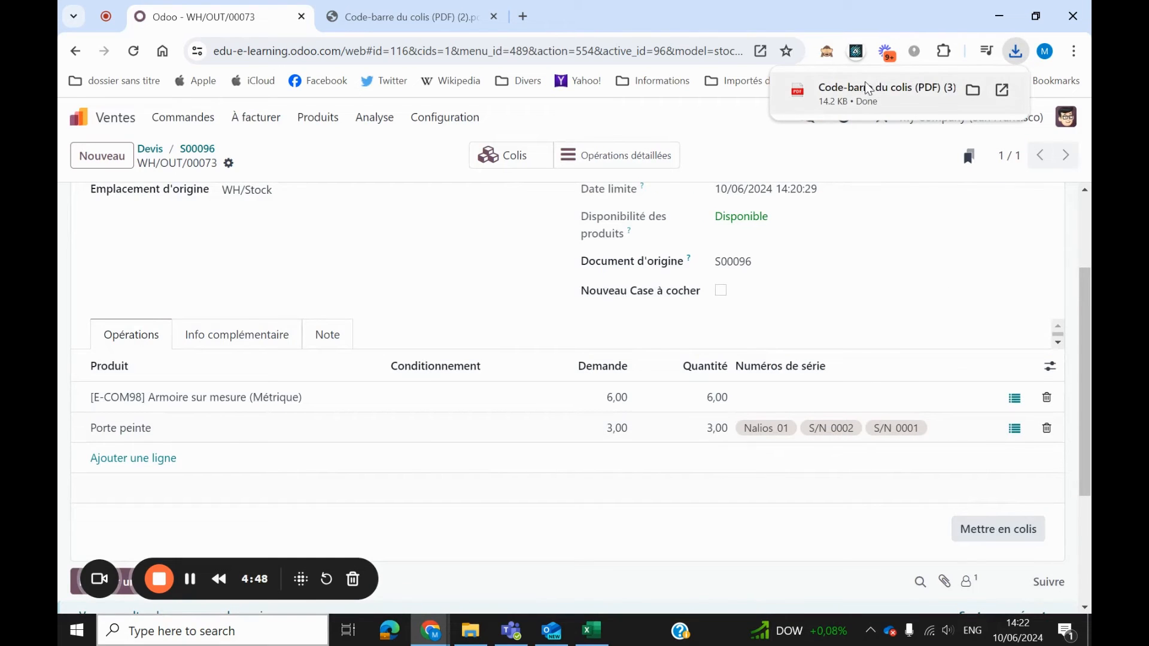
pyautogui.click(888, 92)
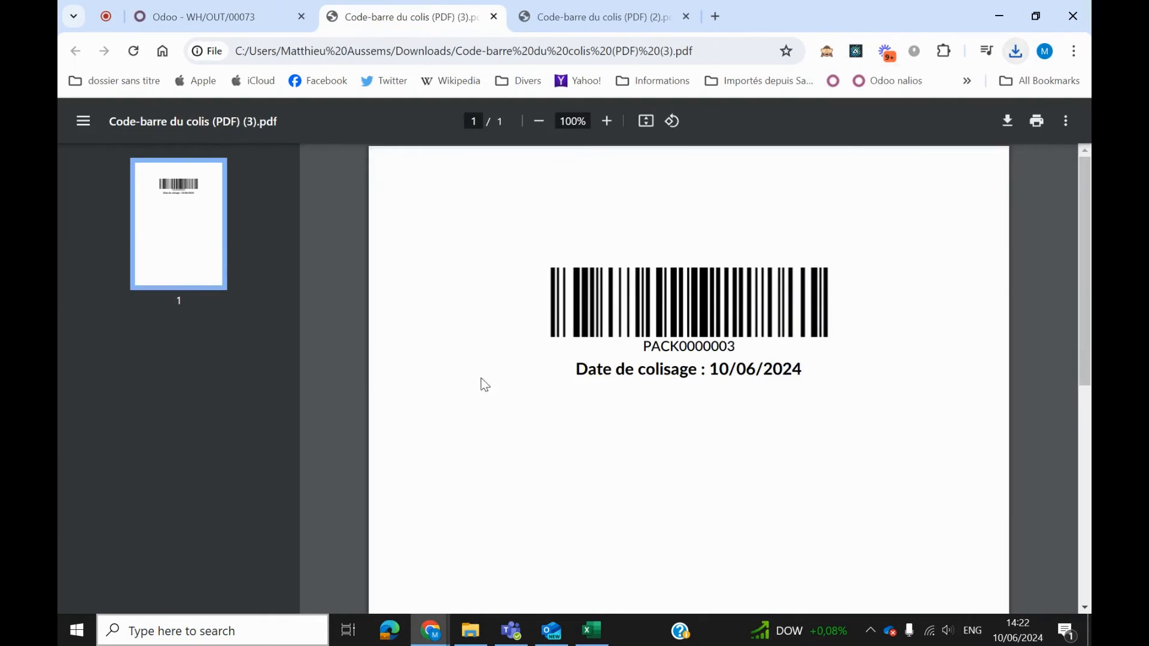
pyautogui.moveTo(598, 332); pyautogui.dragTo(752, 352)
pyautogui.click(707, 350)
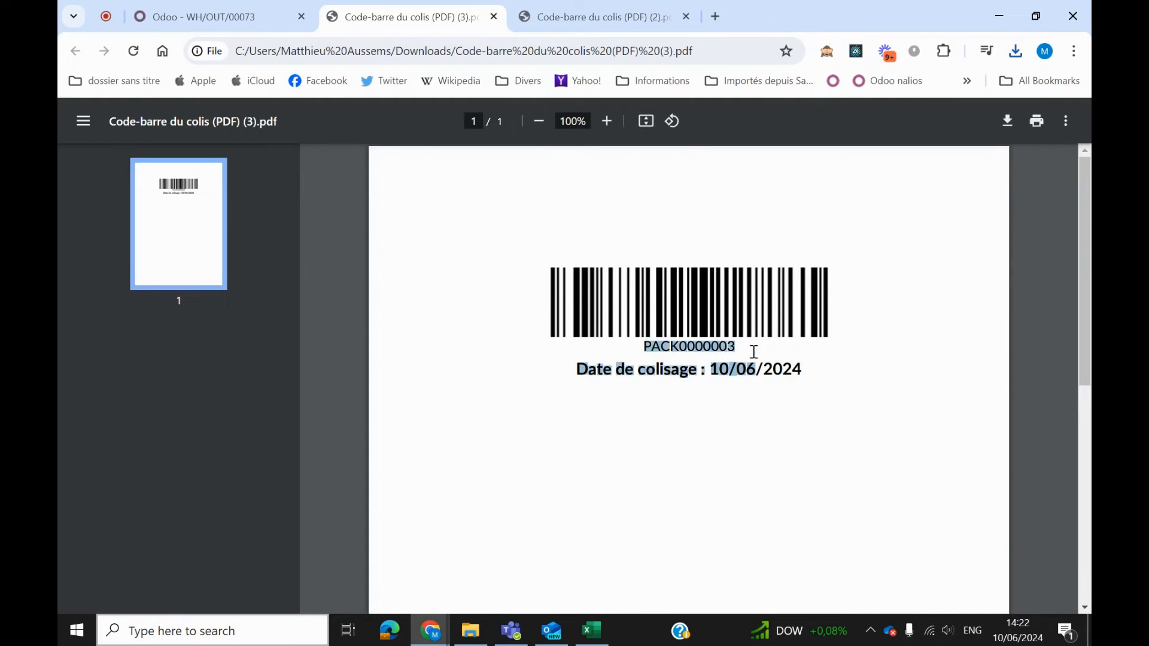
# Compare the package references on the two open barcode PDFs.
pyautogui.click(227, 18)
pyautogui.click(615, 16)
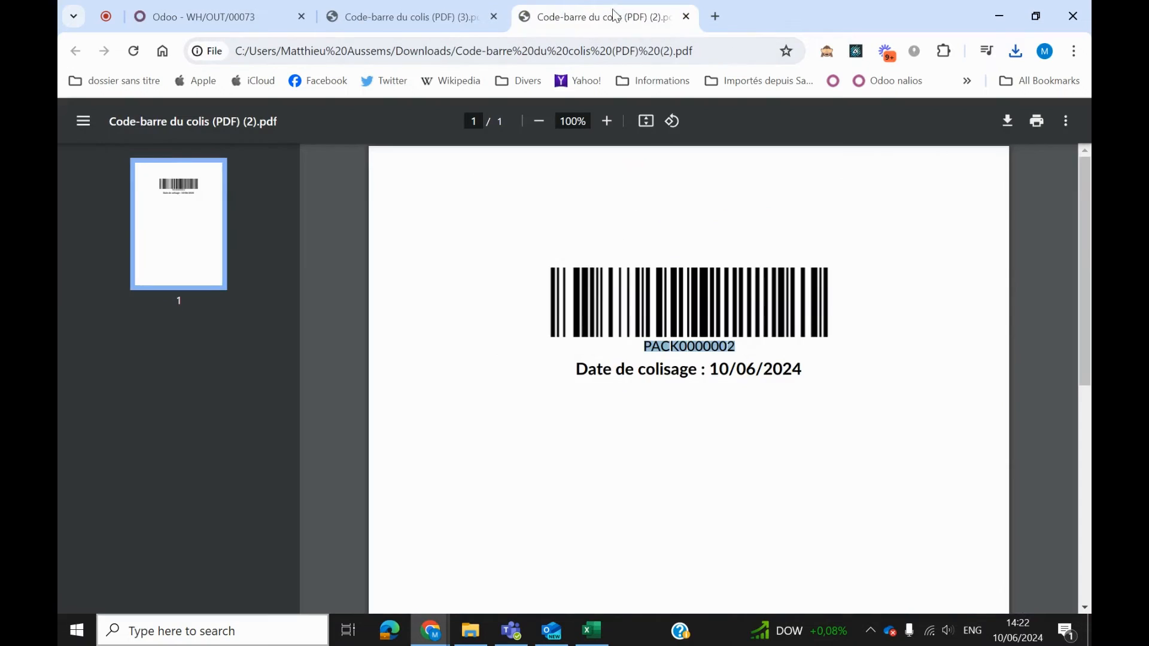
pyautogui.click(716, 345)
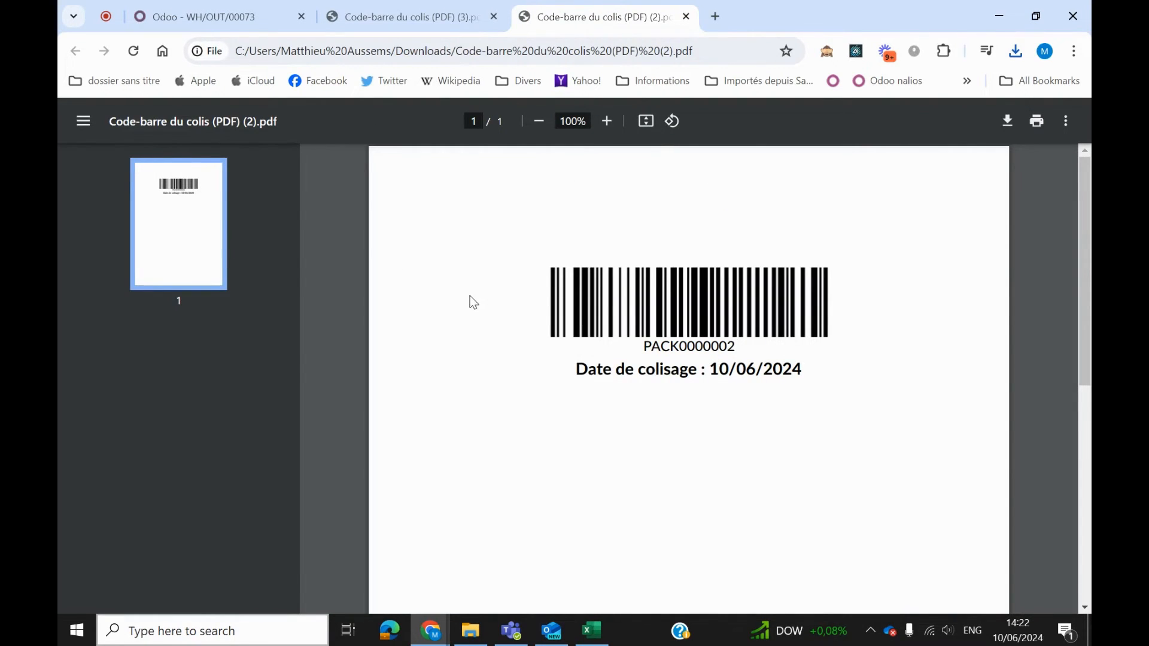
pyautogui.click(411, 16)
pyautogui.click(680, 313)
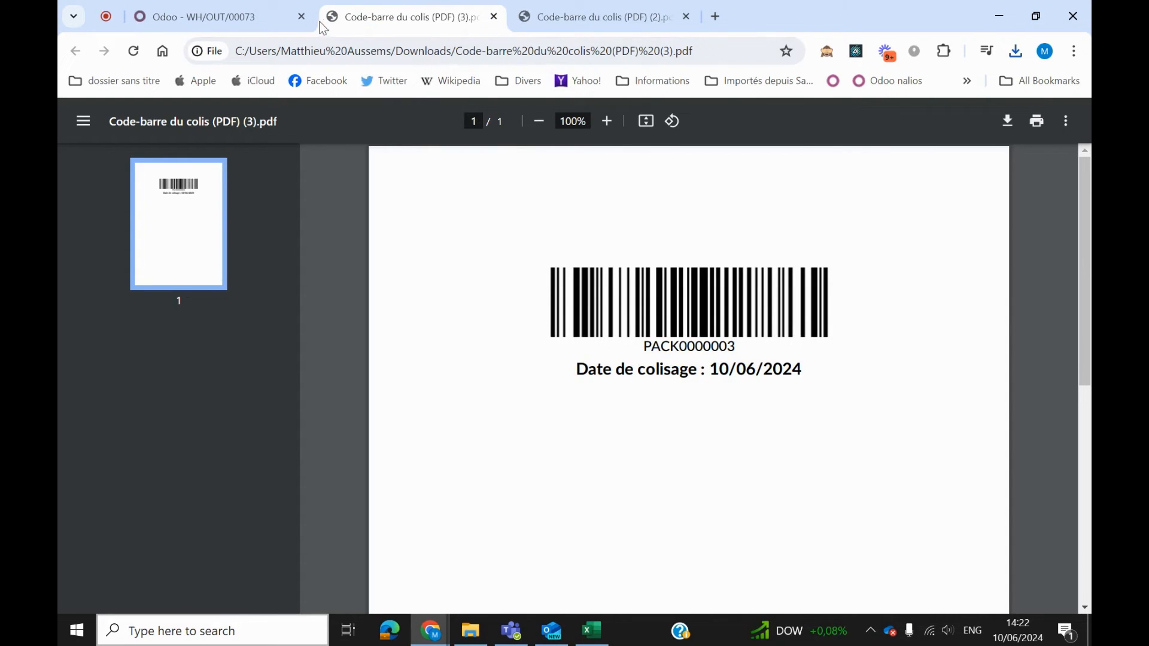
# Return to the delivery order and examine the destination packages assigned in the Armoire sur mesure and Porte peinte stock moves.
pyautogui.click(232, 21)
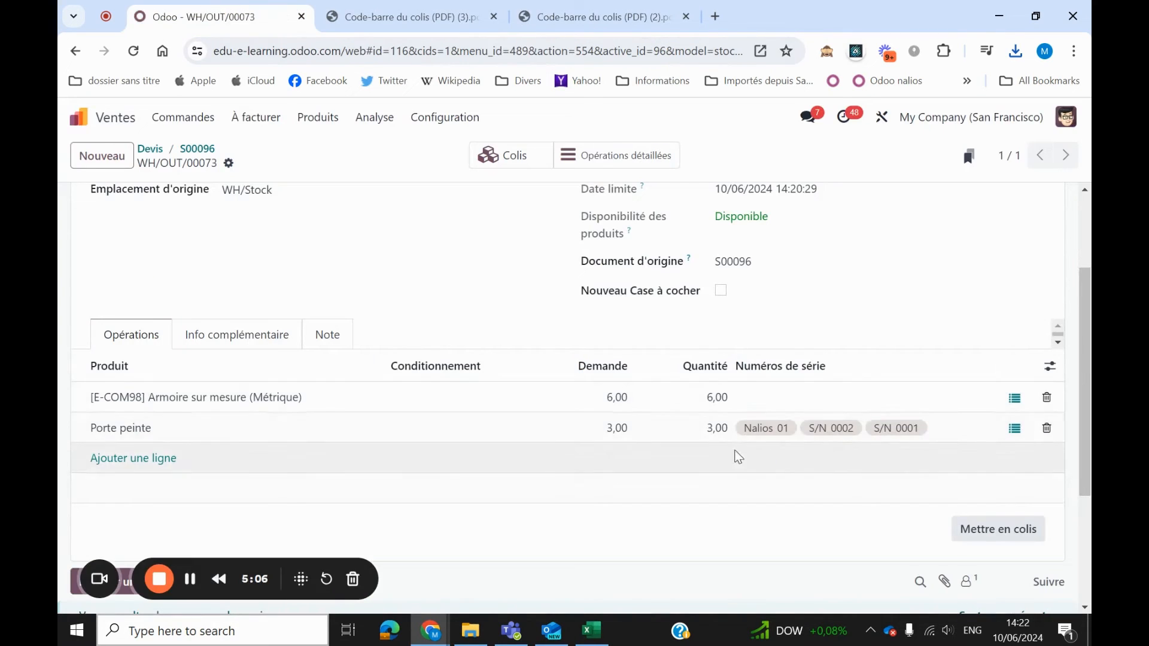
pyautogui.scroll(1, 767, 488)
pyautogui.scroll(-2, 767, 488)
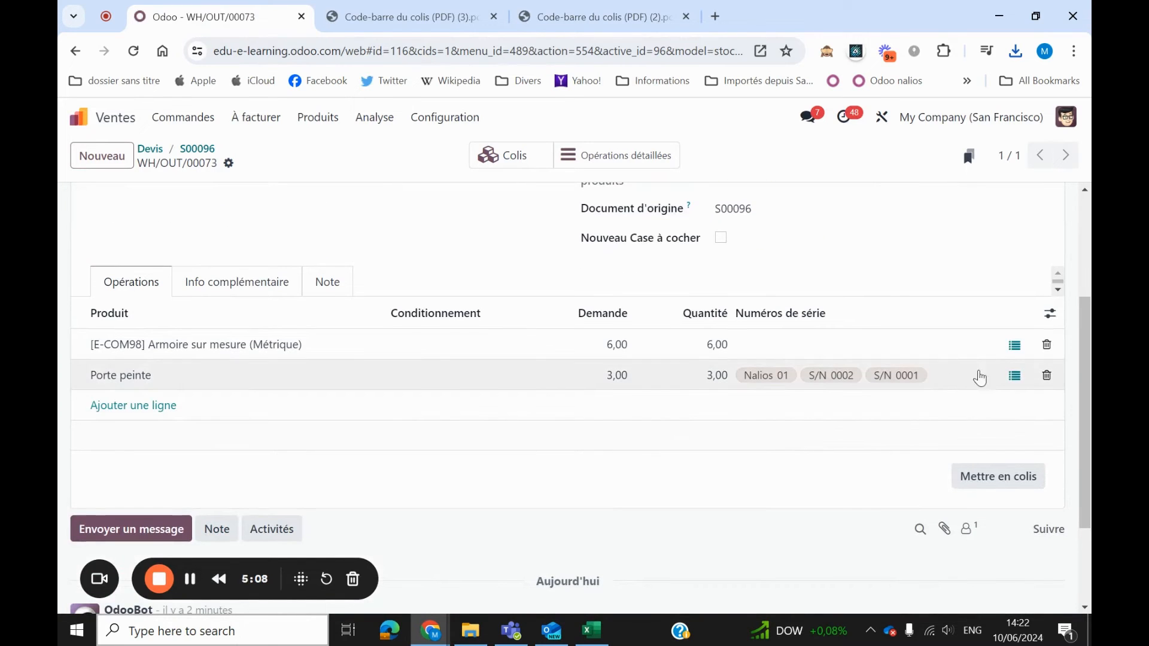
pyautogui.click(1016, 345)
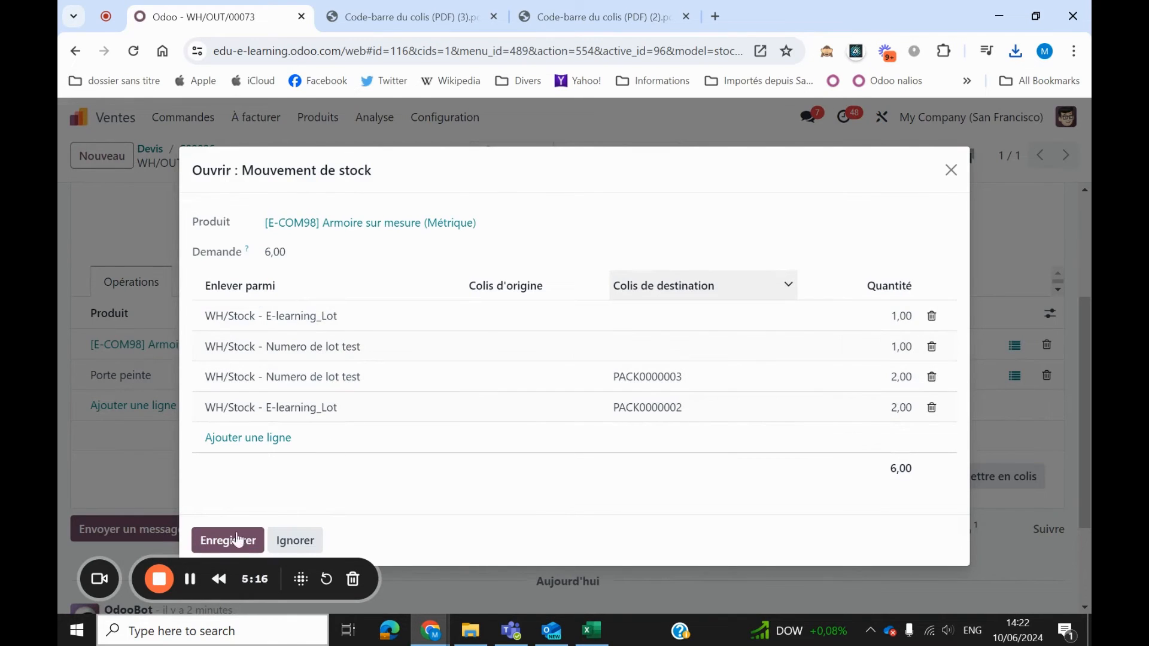
pyautogui.click(217, 545)
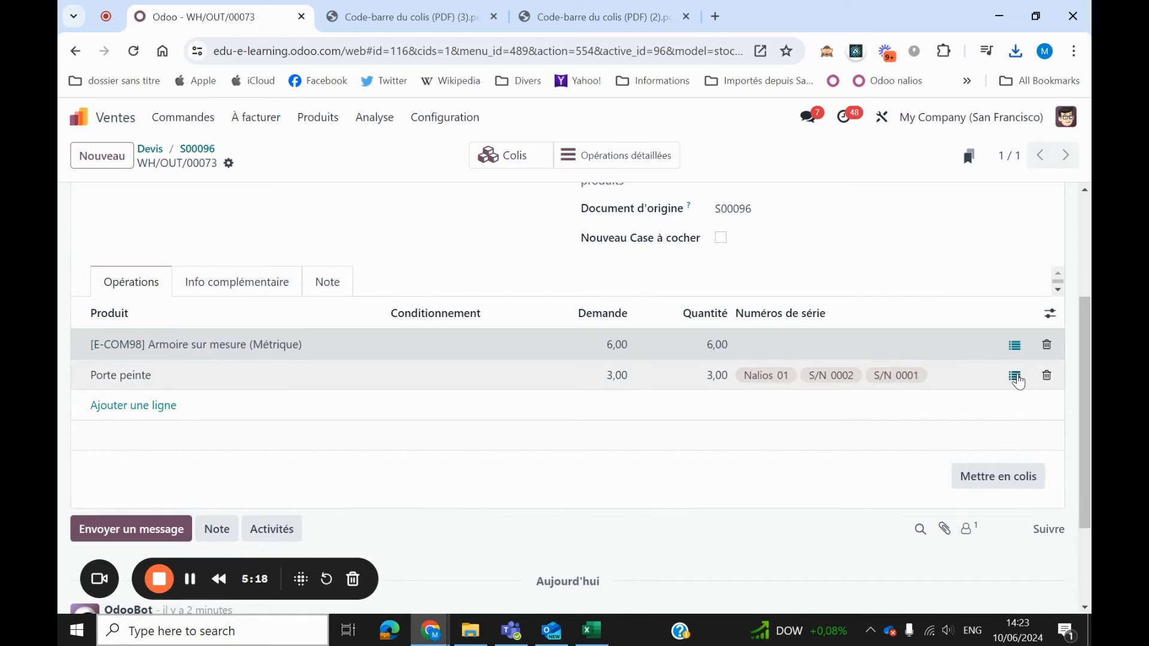
pyautogui.click(1014, 377)
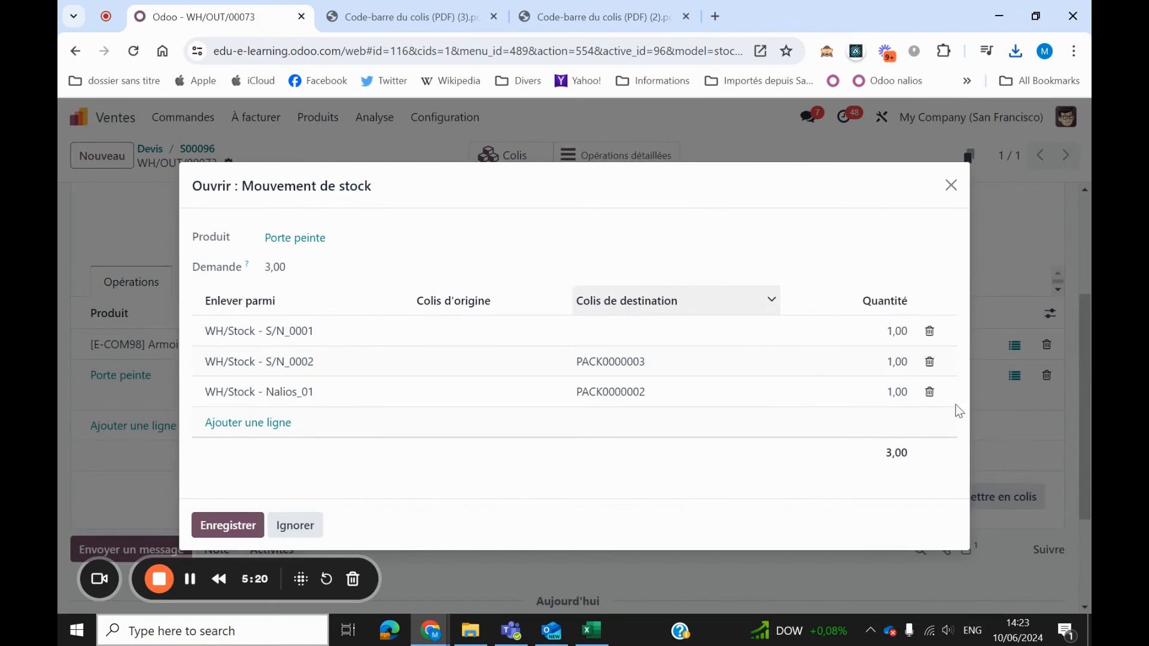
pyautogui.click(227, 523)
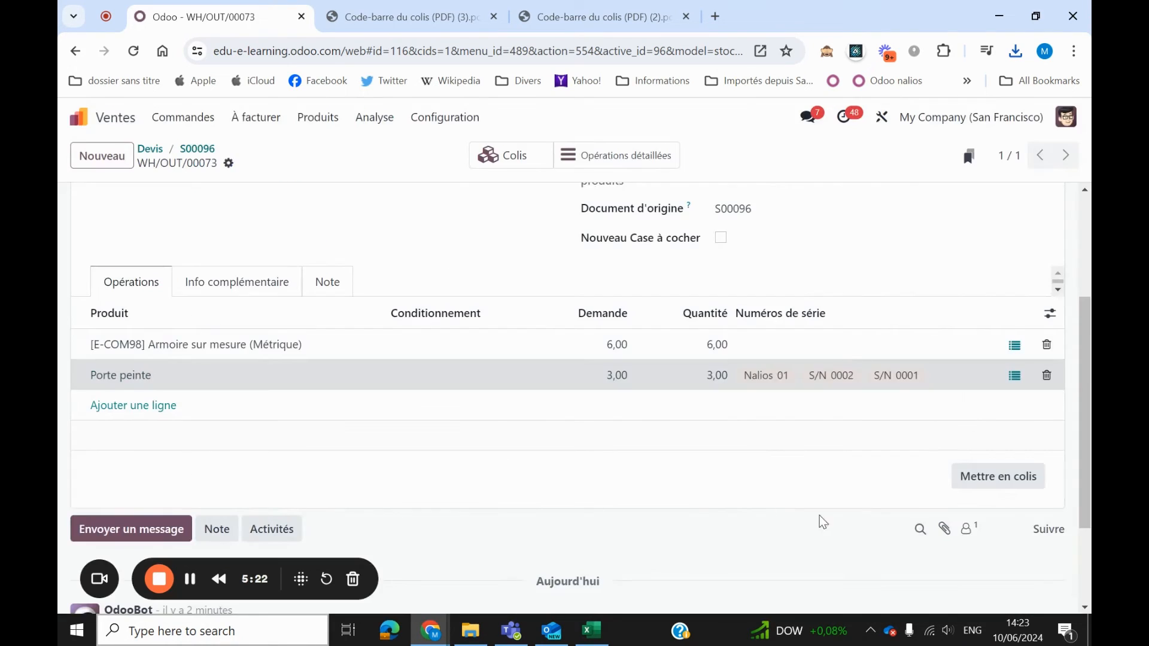
# Put the remaining prepared quantities in a third package, open its barcode PDF and highlight the package reference.
pyautogui.click(997, 477)
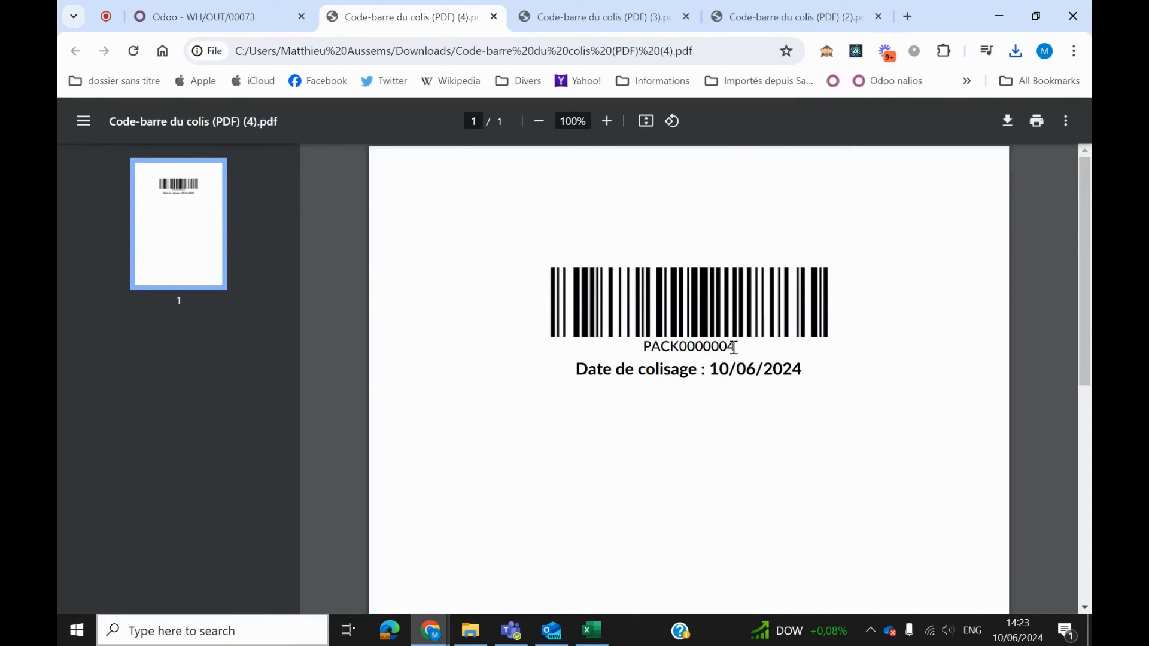
pyautogui.moveTo(734, 347); pyautogui.dragTo(636, 346)
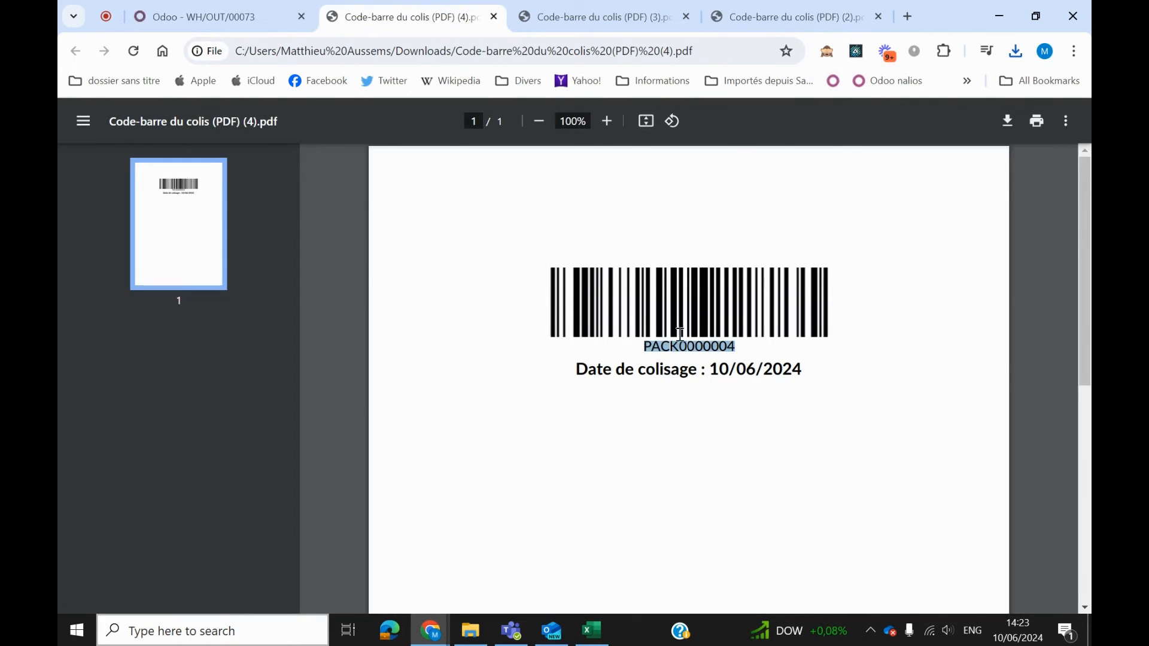
pyautogui.click(640, 456)
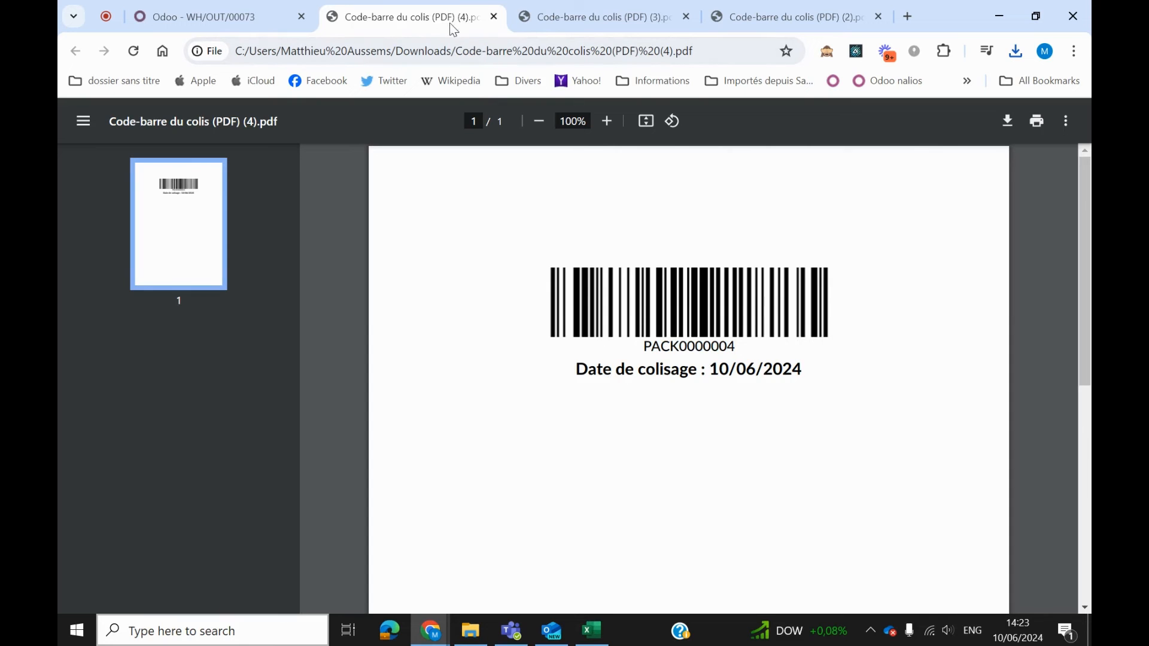
# Return to delivery order WH/OUT/00073, validate it and open the downloaded package contents PDF.
pyautogui.click(233, 17)
pyautogui.scroll(5, 394, 407)
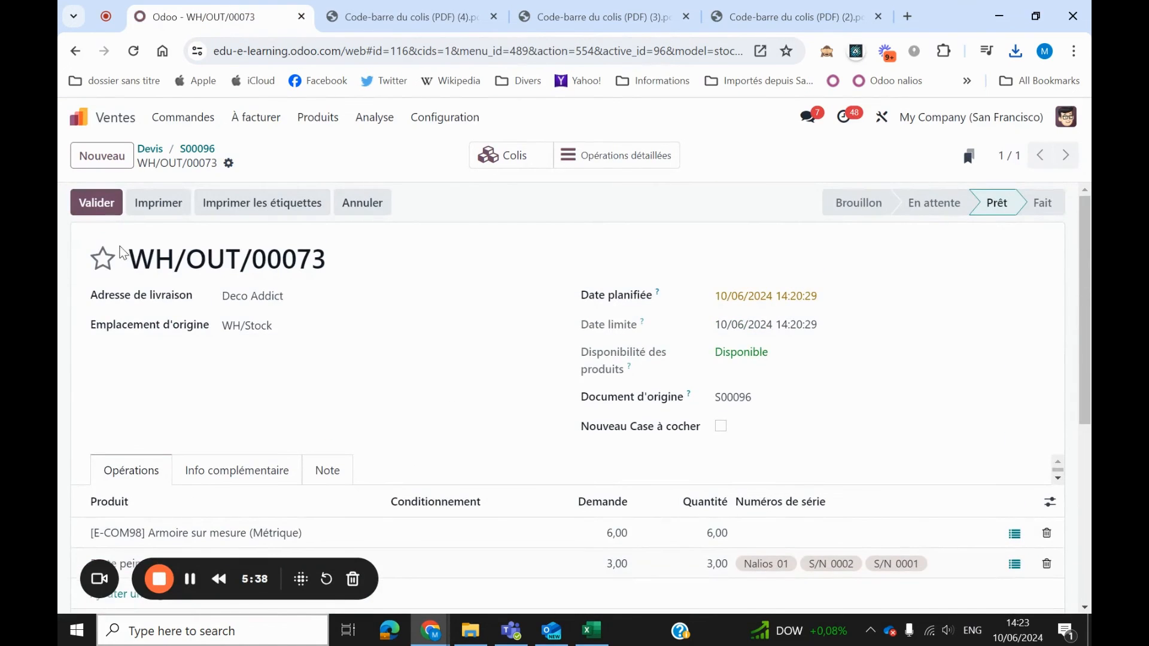
pyautogui.click(98, 204)
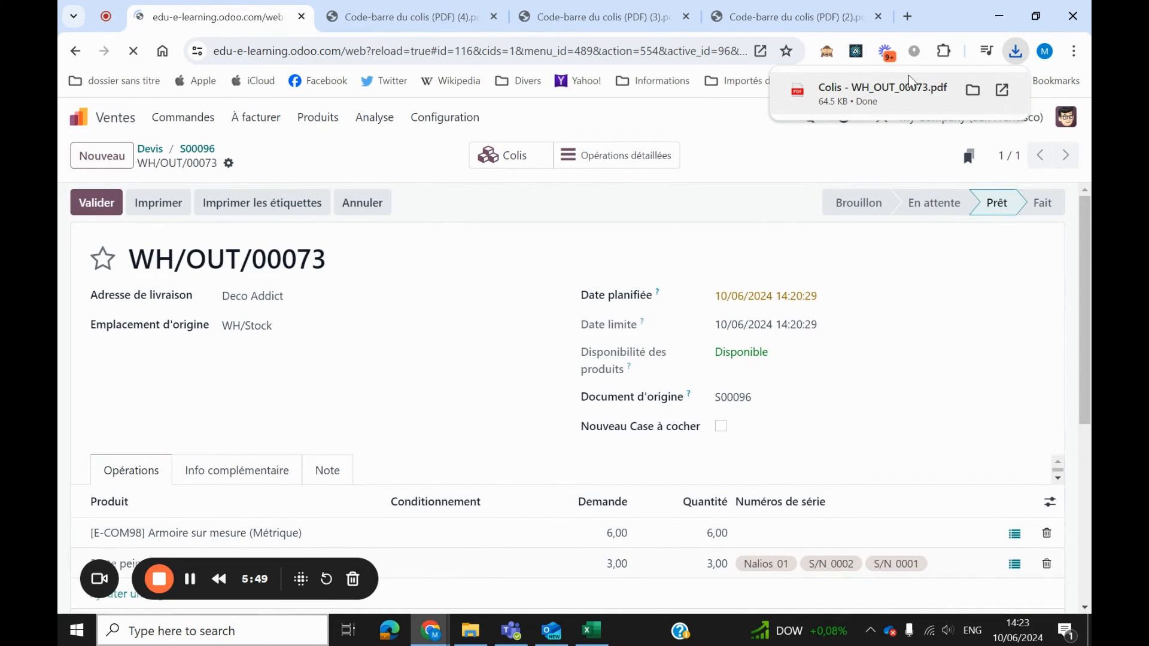
pyautogui.click(883, 99)
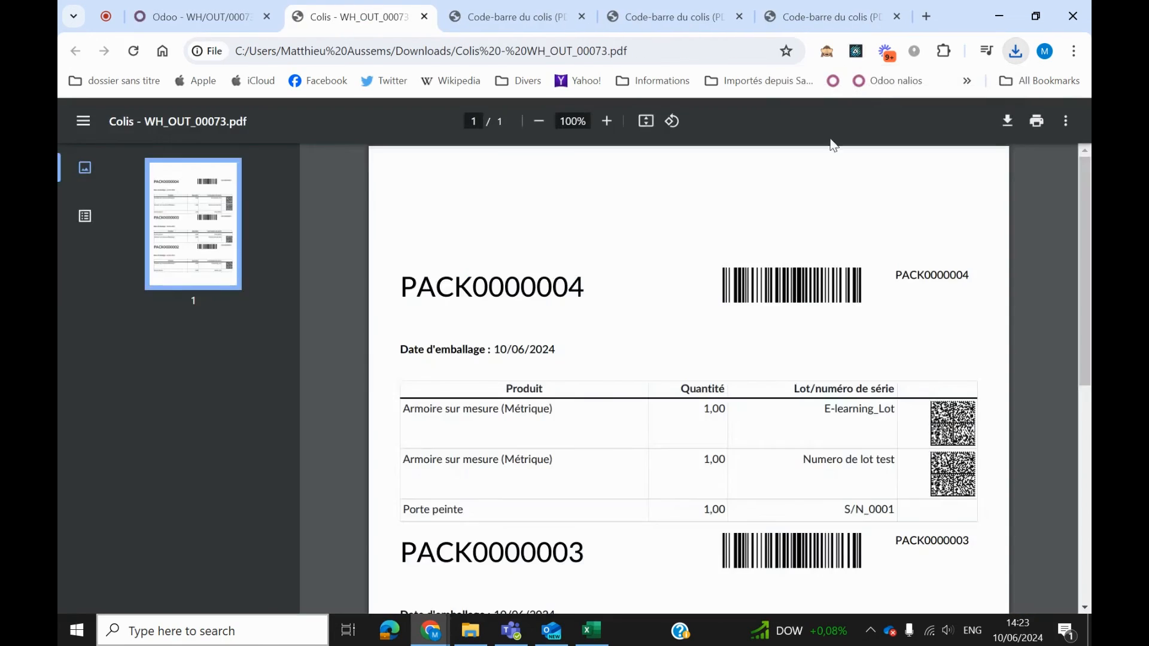
# Examine the reference, barcode and packing date of each package in the package contents PDF.
pyautogui.scroll(-3, 624, 336)
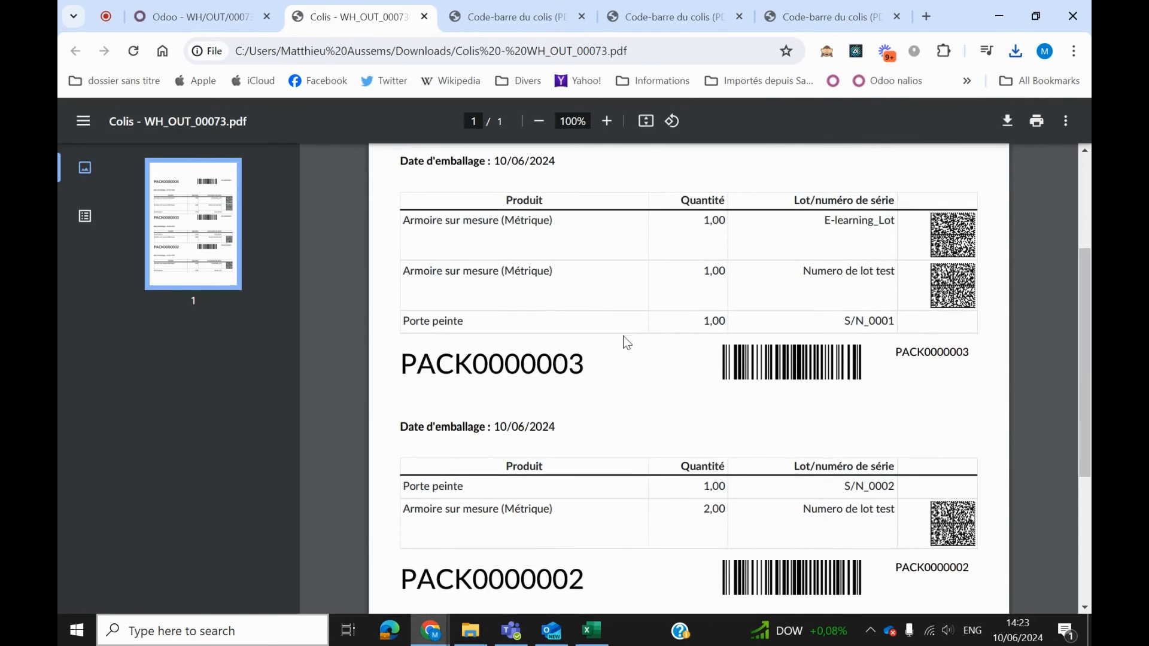
pyautogui.scroll(3, 622, 389)
pyautogui.scroll(-5, 554, 311)
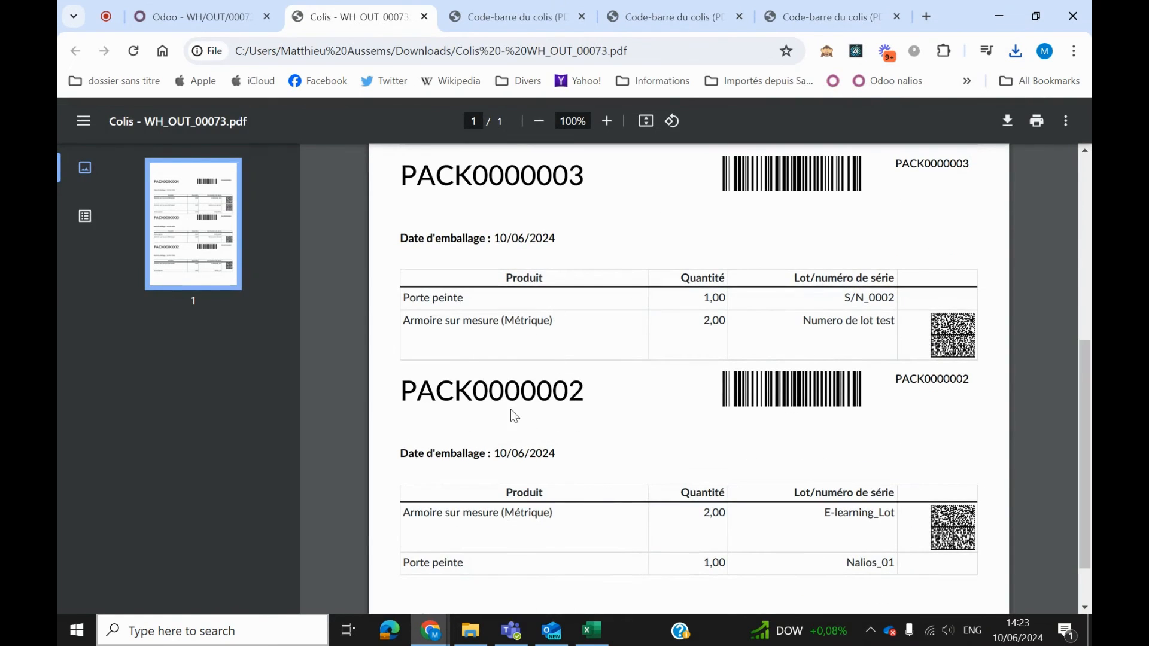
pyautogui.moveTo(513, 415); pyautogui.dragTo(782, 408)
pyautogui.scroll(-1, 387, 469)
pyautogui.click(806, 344)
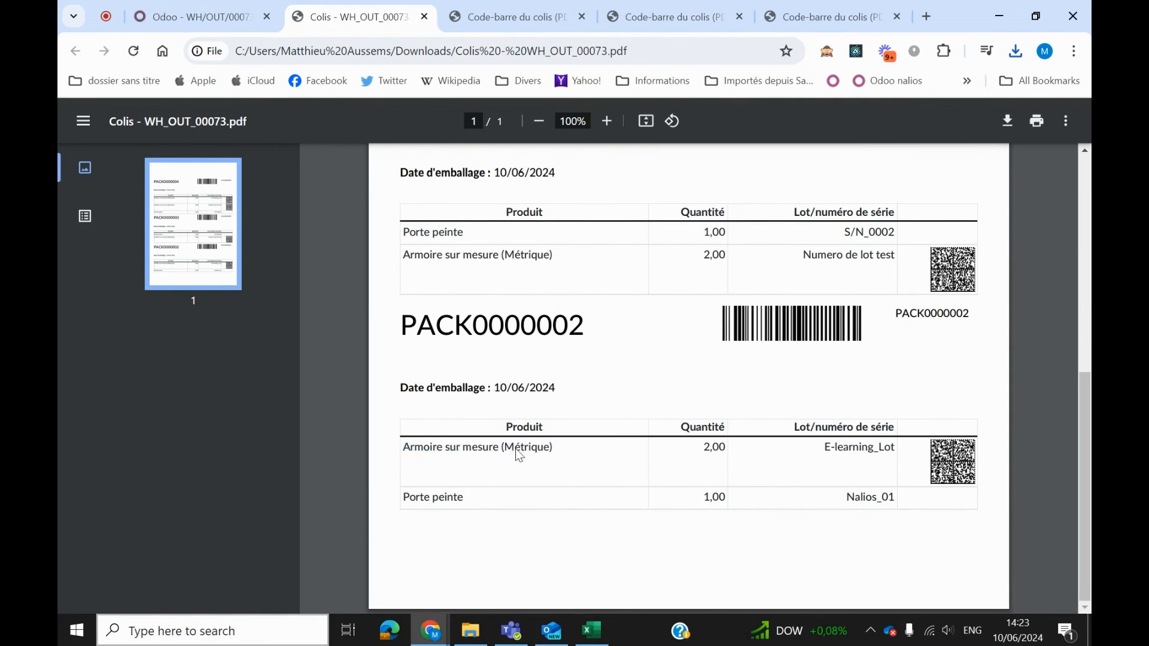
# Check the products, quantities and lot or serial numbers listed per package, highlighting the Armoire sur mesure line and its lot in the last package.
pyautogui.moveTo(401, 448); pyautogui.dragTo(514, 451)
pyautogui.click(569, 483)
pyautogui.moveTo(856, 448); pyautogui.dragTo(897, 440)
pyautogui.click(666, 456)
pyautogui.scroll(7, 904, 484)
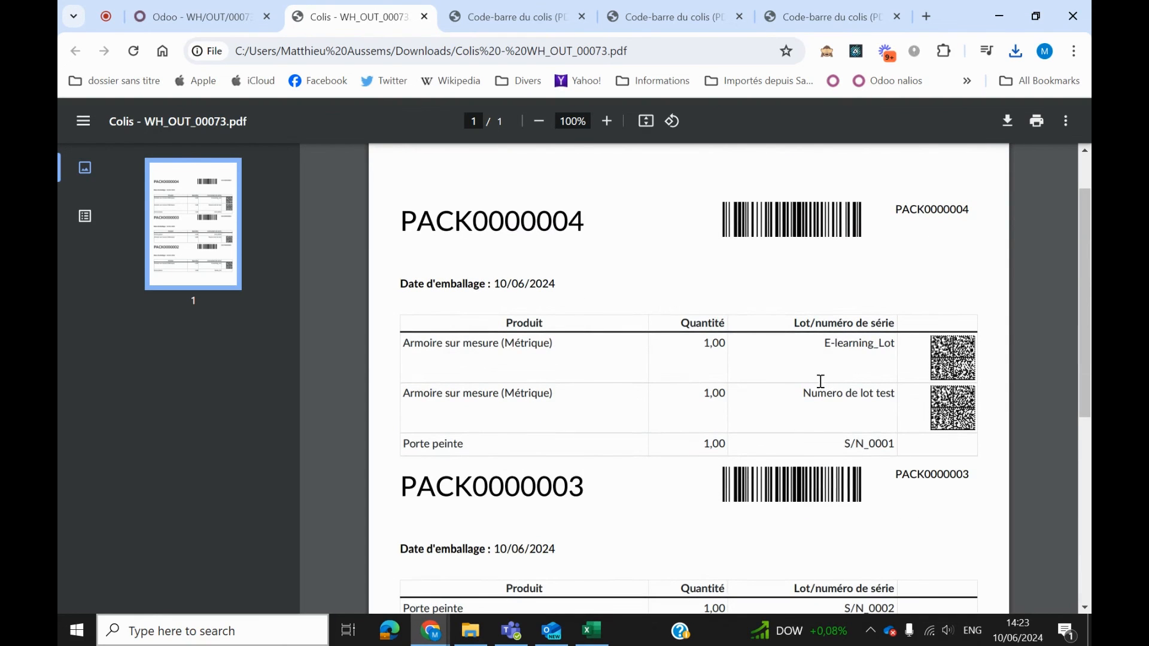
pyautogui.scroll(-7, 821, 382)
pyautogui.scroll(7, 826, 489)
pyautogui.scroll(2, 855, 432)
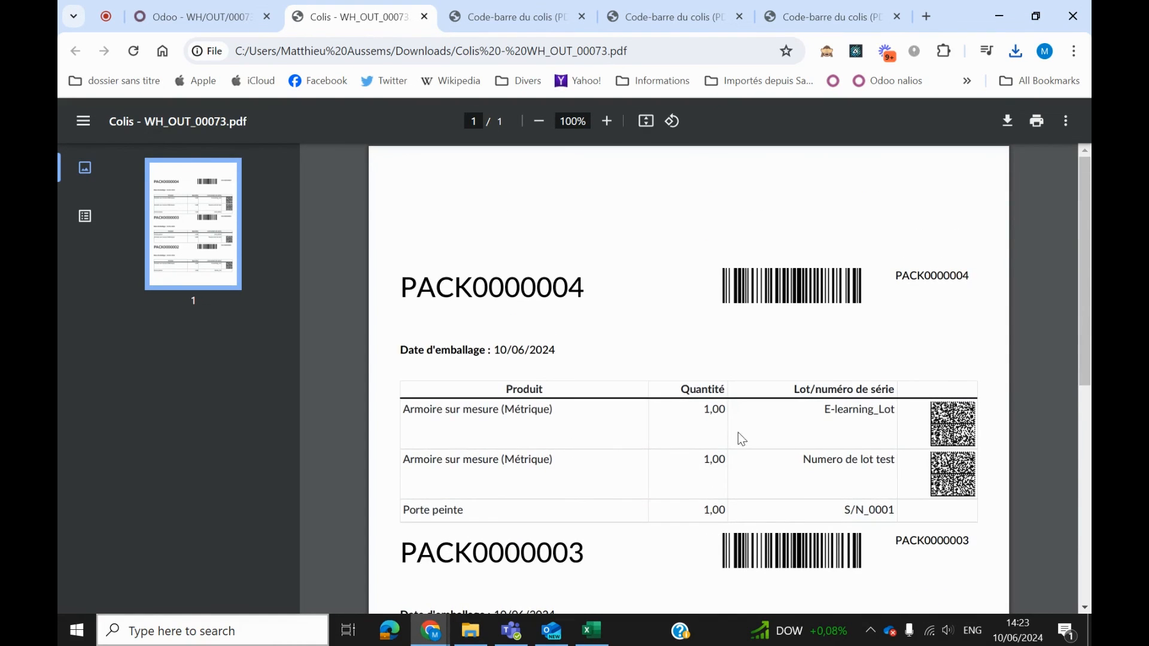
# Close the package contents PDF and the three barcode PDFs, and go back to the Odoo apps overview.
pyautogui.click(424, 16)
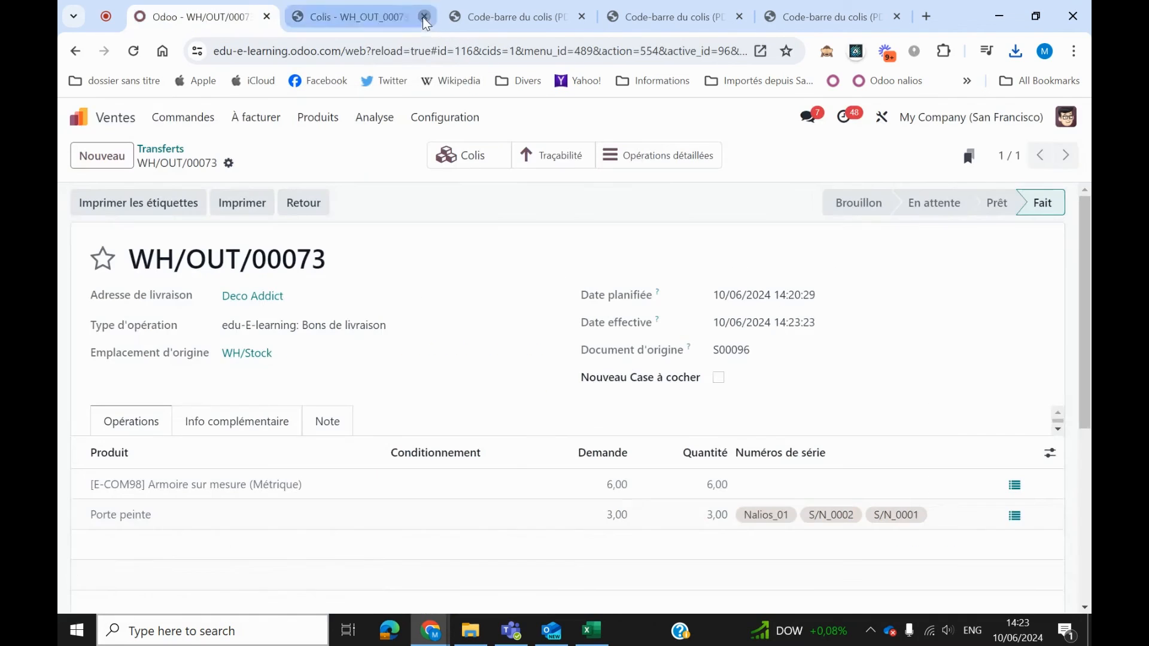
pyautogui.click(423, 17)
pyautogui.click(424, 18)
pyautogui.click(419, 16)
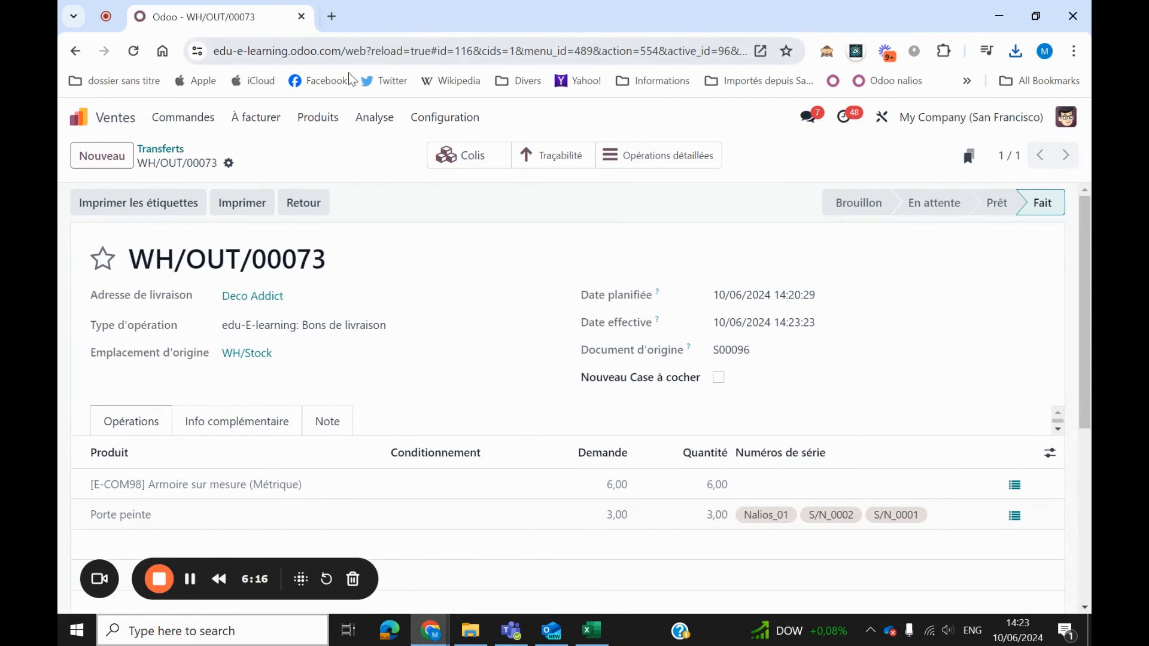
pyautogui.click(90, 124)
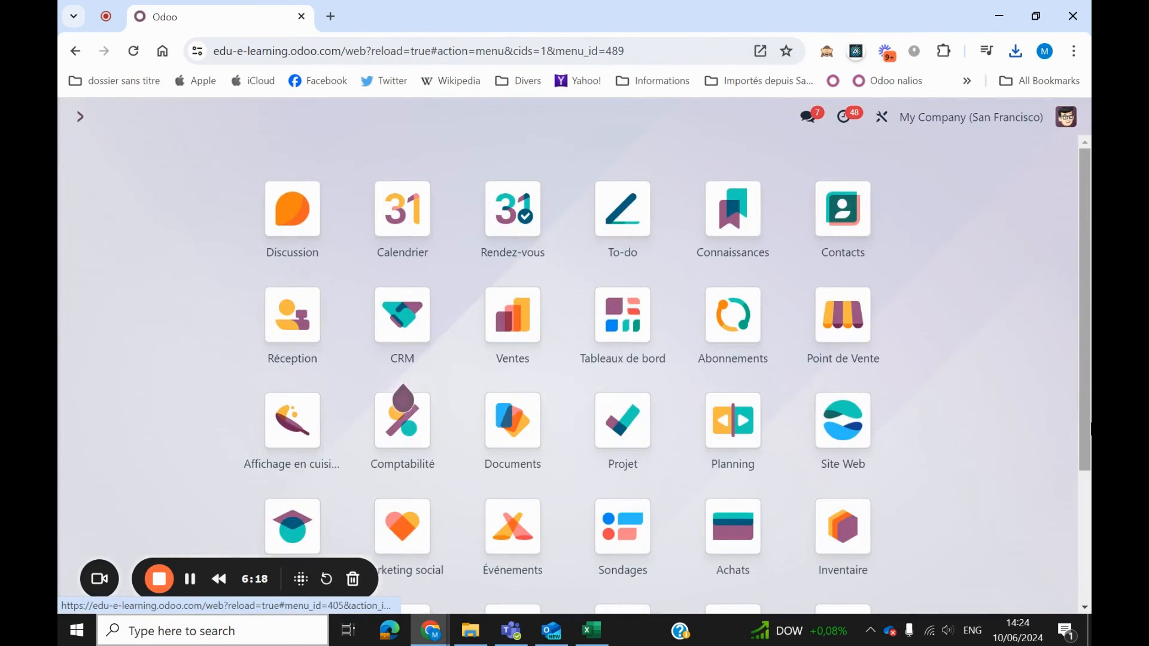
pyautogui.scroll(-3, 941, 426)
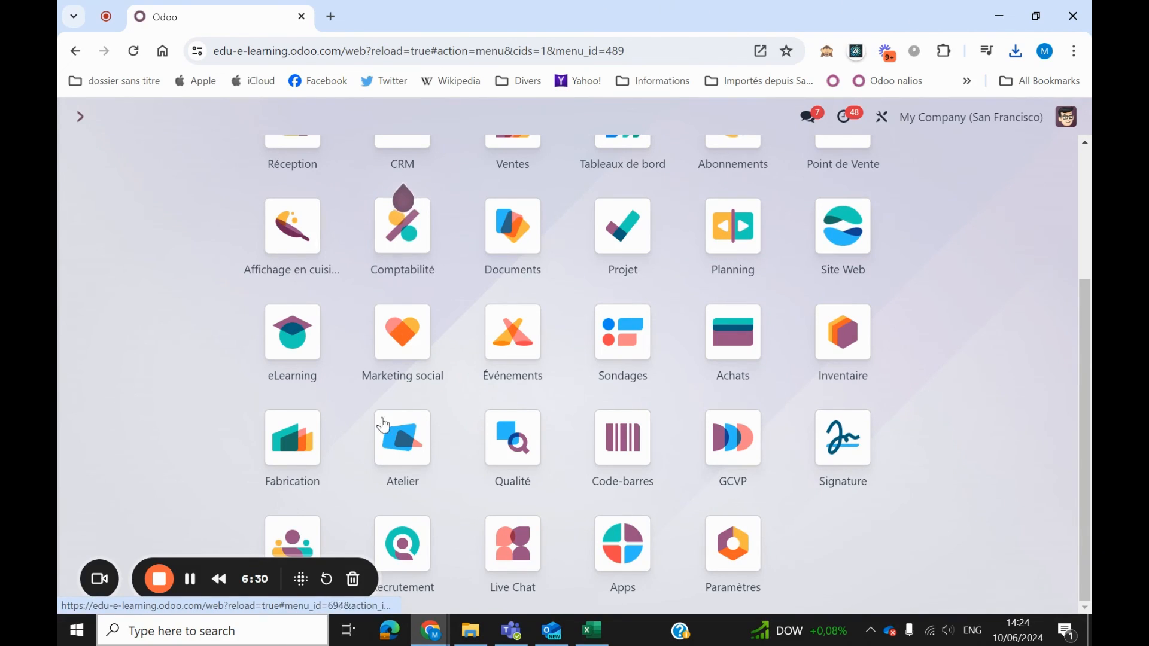
pyautogui.click(159, 580)
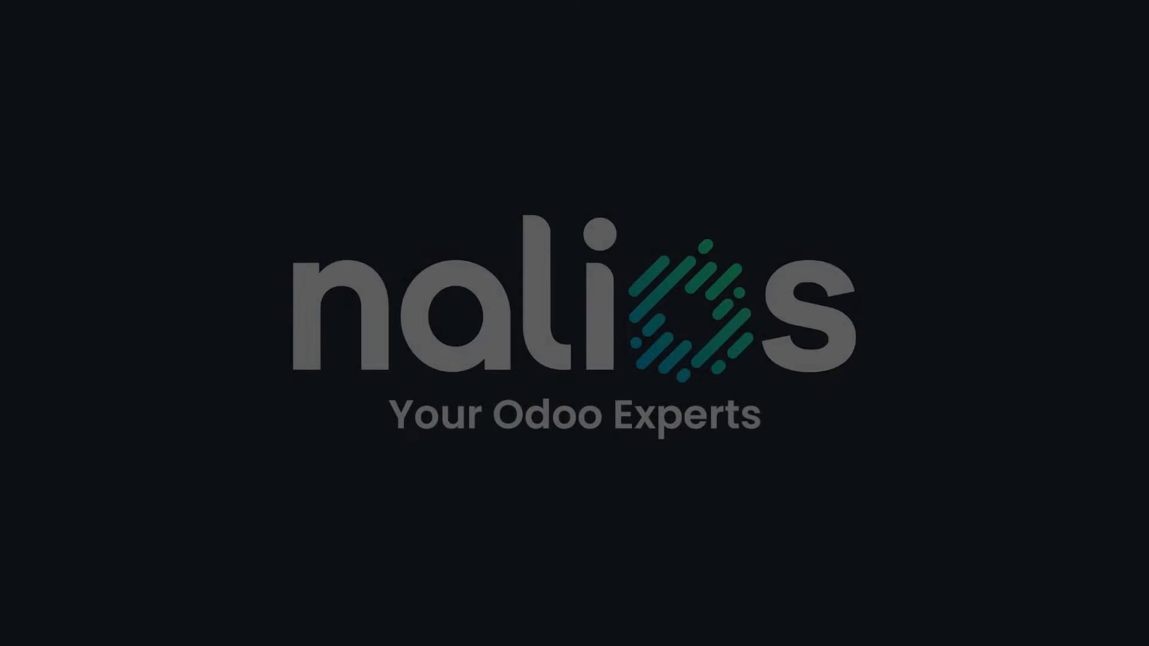